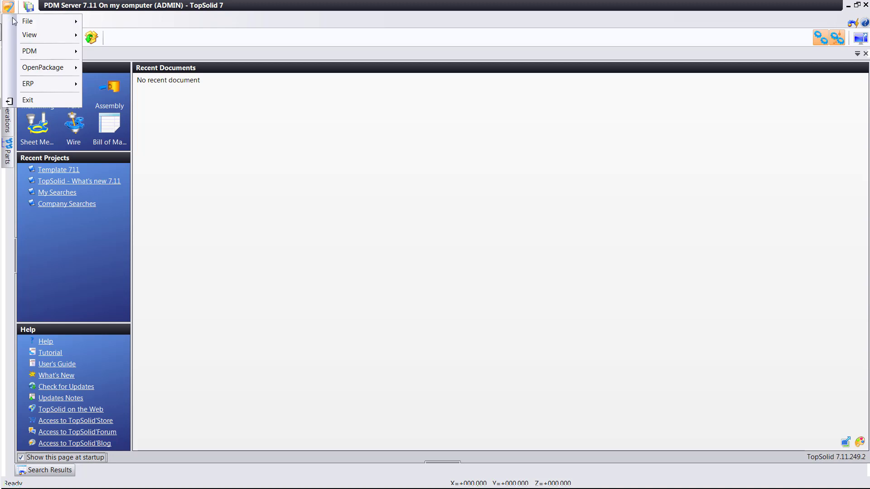
# Open the PDM Security: System dialog from the application menu.
pyautogui.click(40, 51)
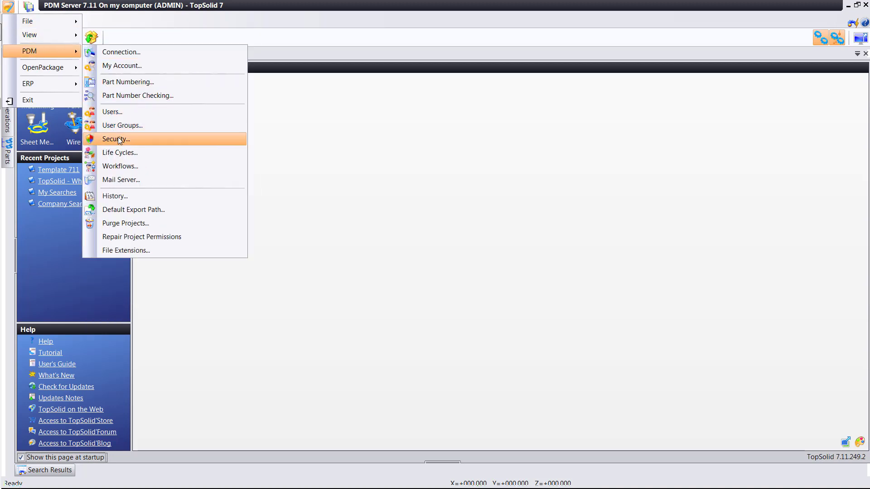
pyautogui.click(139, 141)
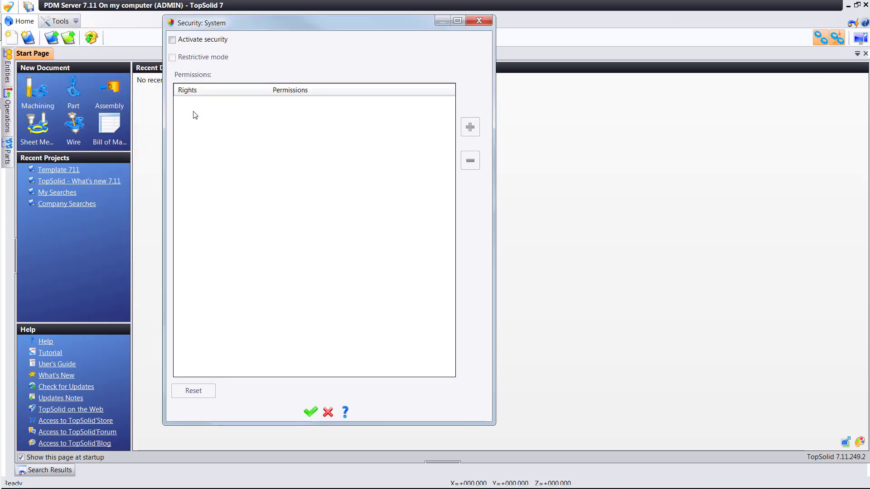
# Turn on security and add the Admin, CAD, Cam and Sales Department groups from the Groups list.
pyautogui.click(188, 44)
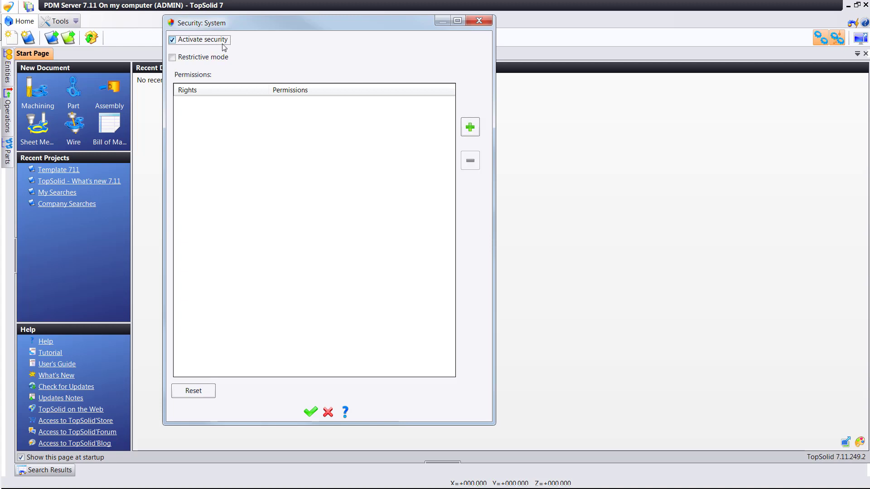
pyautogui.click(470, 128)
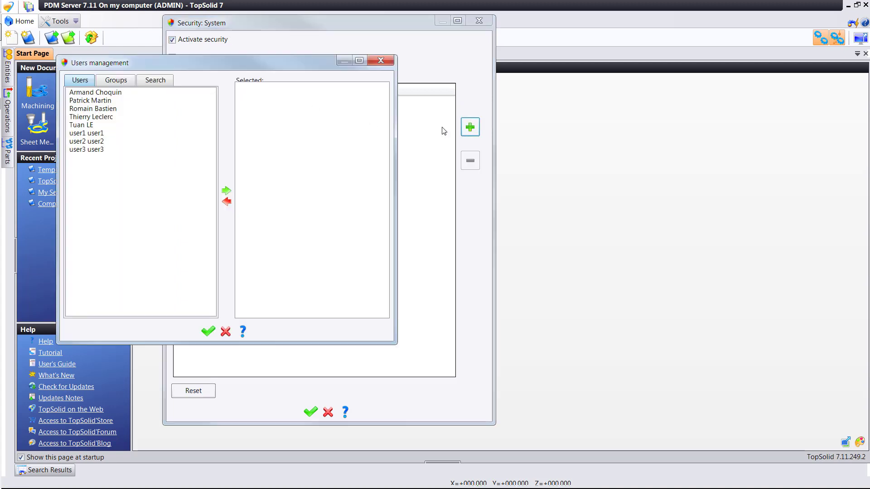
pyautogui.click(111, 82)
pyautogui.click(111, 92)
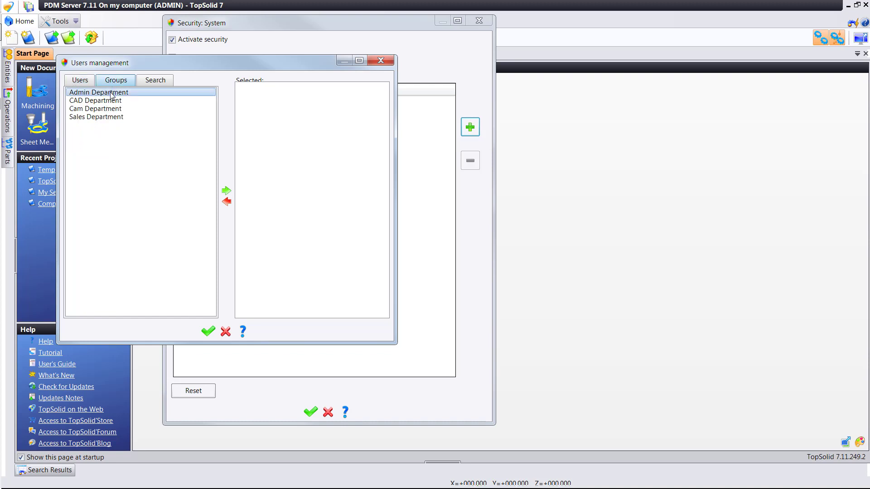
pyautogui.keyDown('shift'); pyautogui.click(113, 119); pyautogui.keyUp('shift')
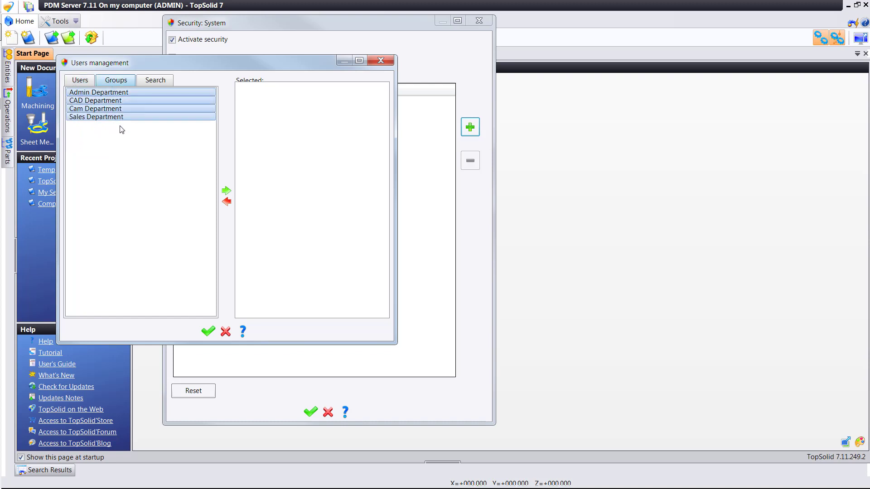
pyautogui.click(227, 190)
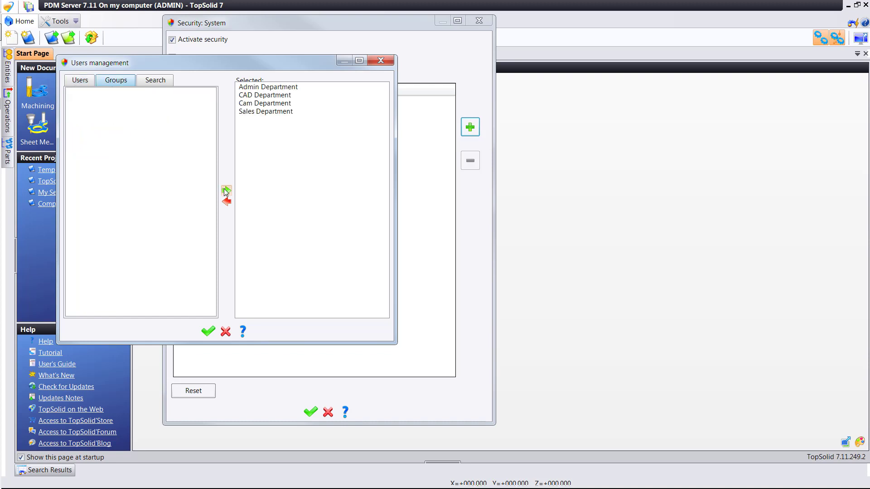
pyautogui.click(212, 332)
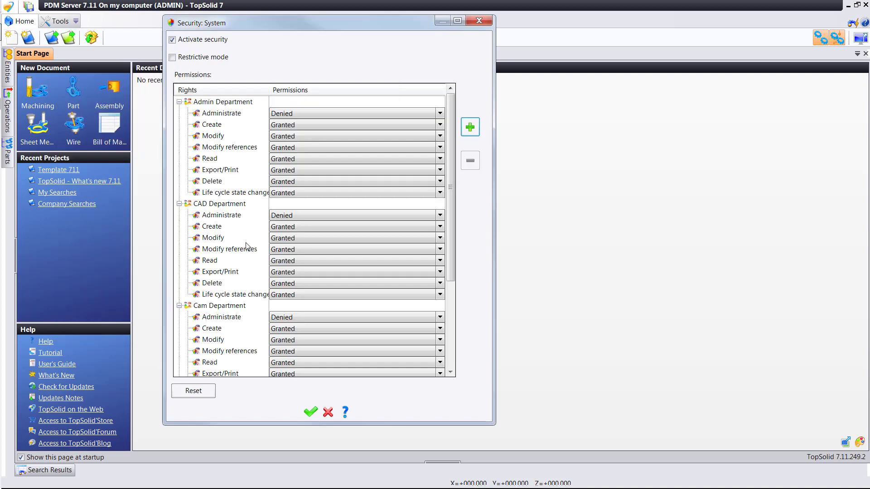
# Change Admin Department's Administrate right from Denied to Granted.
pyautogui.click(310, 116)
pyautogui.click(309, 124)
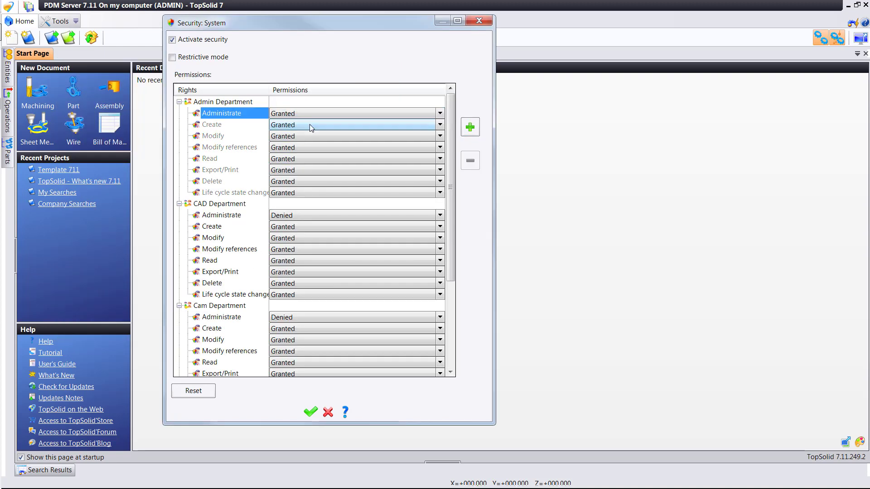
pyautogui.moveTo(452, 150); pyautogui.dragTo(456, 257)
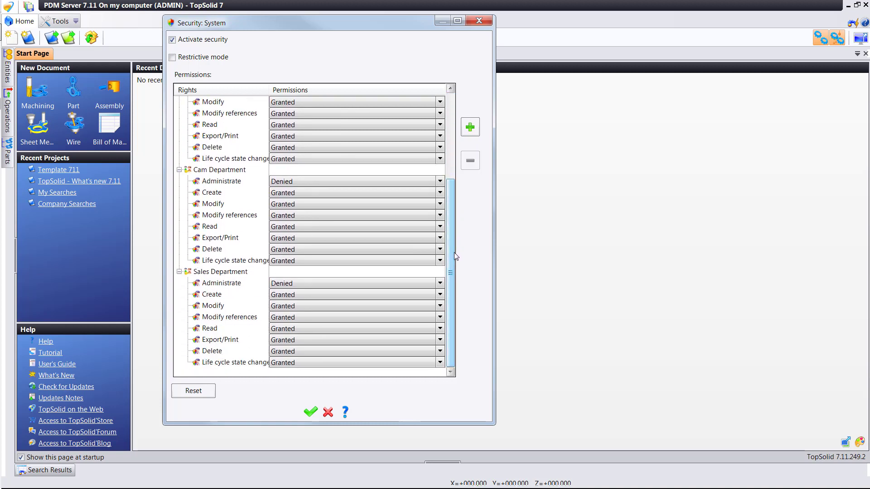
# Deny the Cam Department the Create, Modify and Modify references rights.
pyautogui.click(286, 198)
pyautogui.click(290, 215)
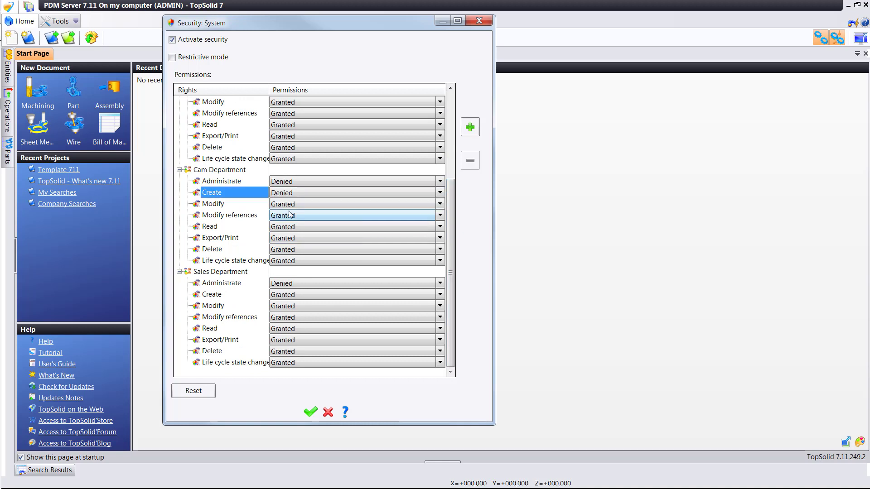
pyautogui.click(290, 207)
pyautogui.click(292, 226)
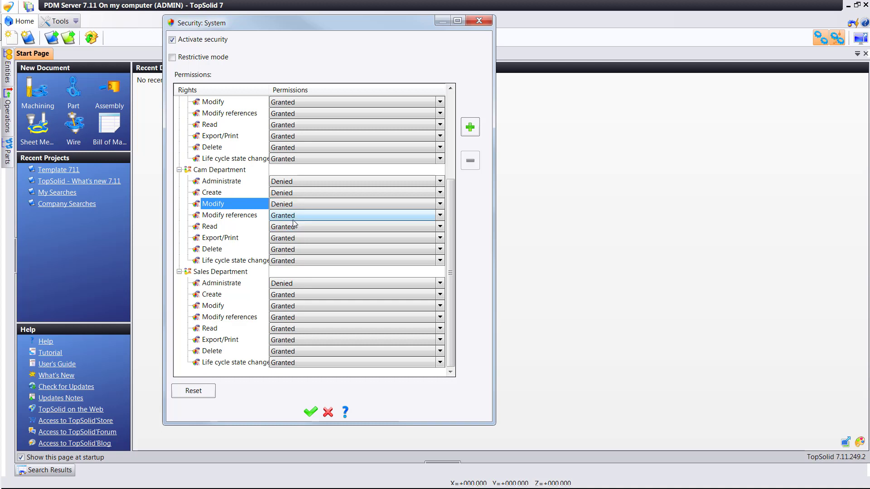
pyautogui.click(296, 215)
pyautogui.click(295, 236)
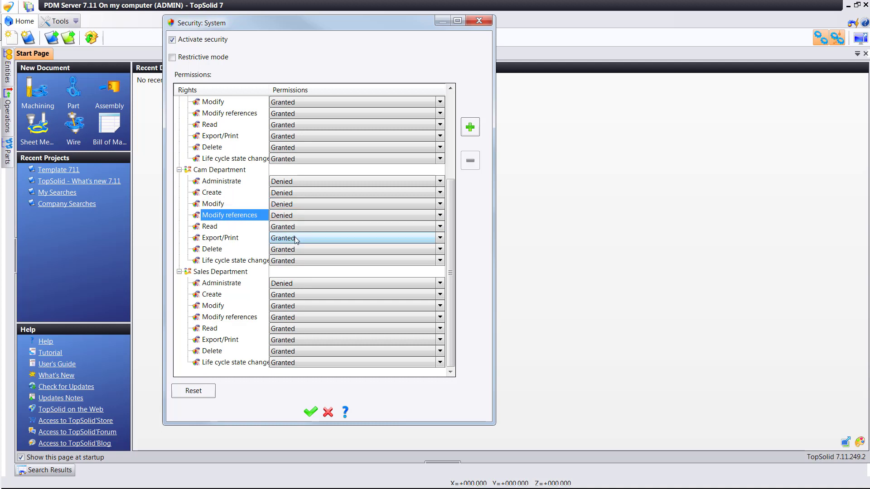
# Deny Cam Department Delete and Life cycle state change, keeping Export/Print Granted.
pyautogui.click(284, 240)
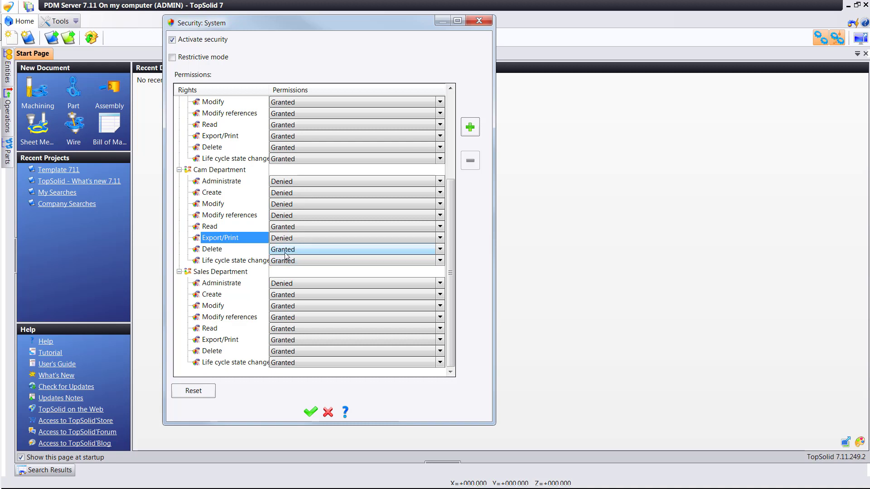
pyautogui.click(286, 258)
pyautogui.click(279, 247)
pyautogui.click(284, 252)
pyautogui.click(287, 270)
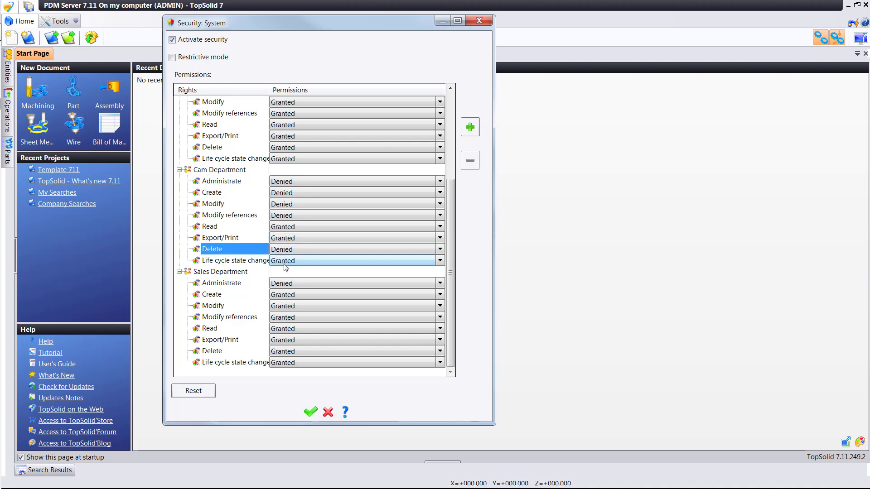
pyautogui.click(282, 263)
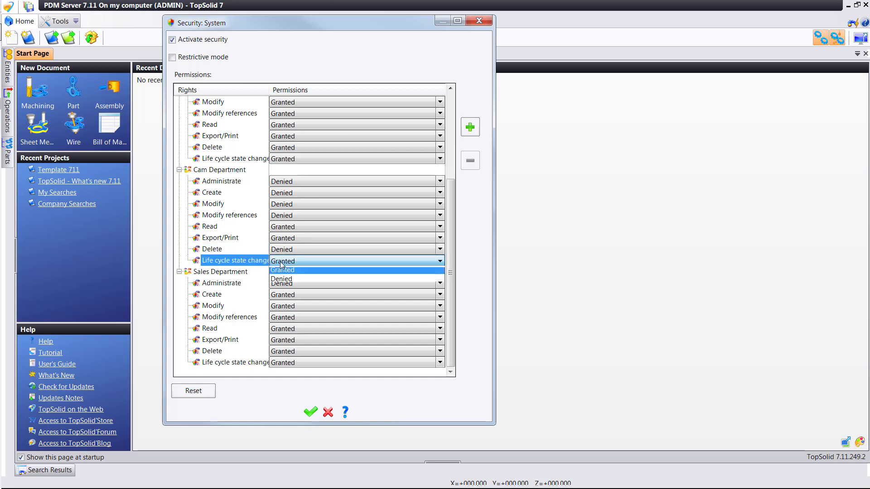
pyautogui.click(283, 283)
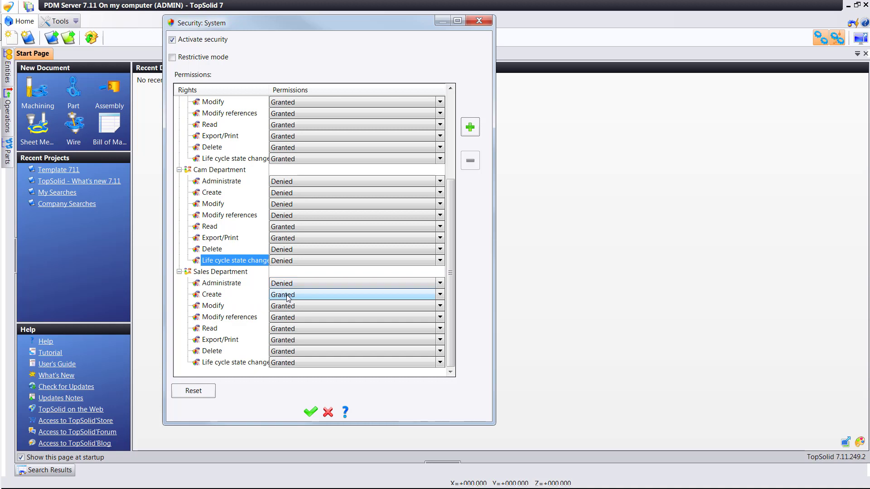
# Deny the Sales Department the Create, Modify and Modify references rights.
pyautogui.click(287, 295)
pyautogui.click(287, 316)
pyautogui.click(288, 307)
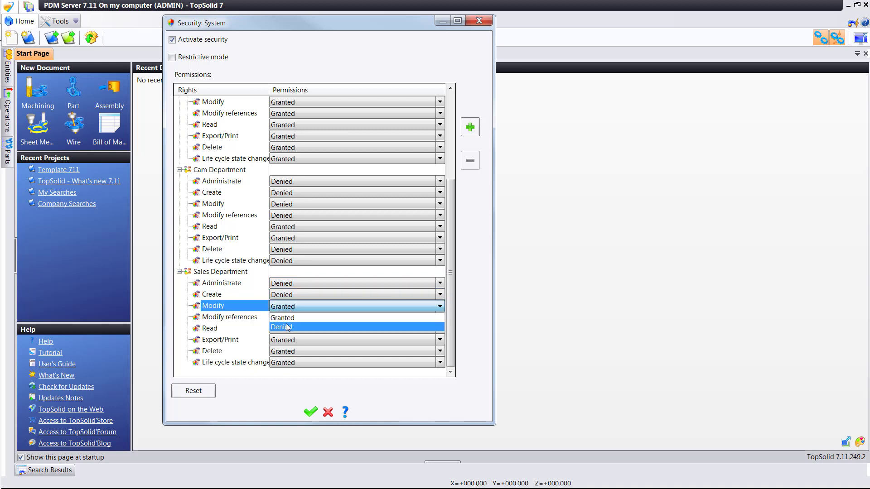
pyautogui.click(287, 327)
pyautogui.click(289, 317)
pyautogui.click(289, 339)
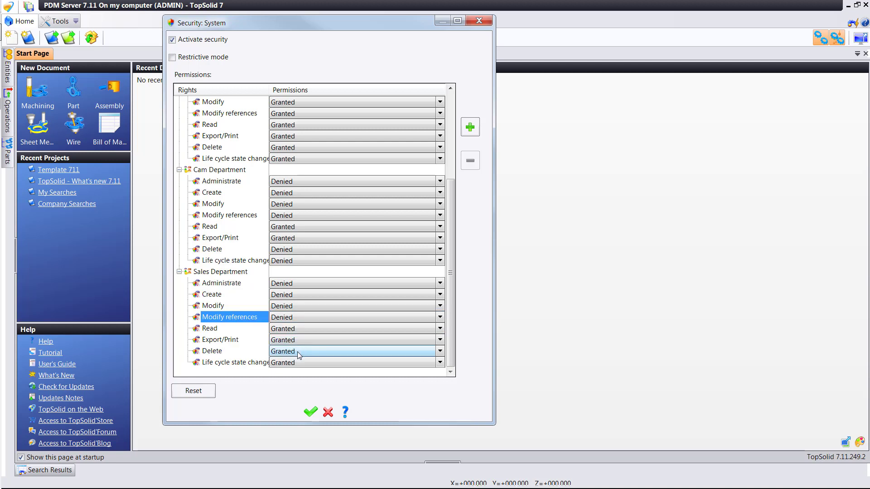
# Deny Sales Department Delete and Life cycle state change, then apply the security settings.
pyautogui.click(297, 352)
pyautogui.click(297, 373)
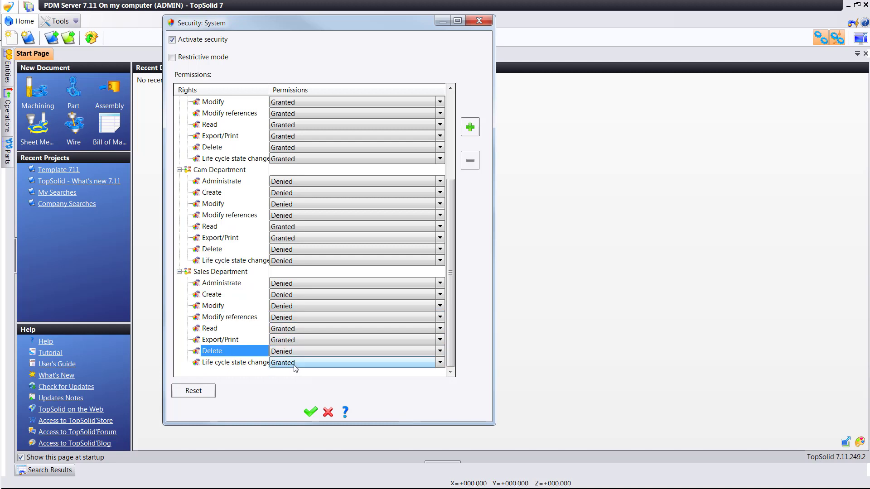
pyautogui.click(295, 365)
pyautogui.click(294, 381)
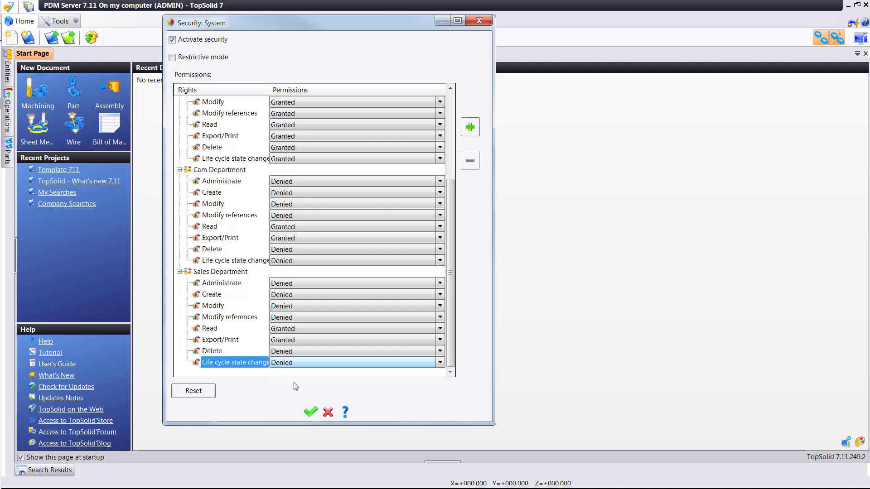
pyautogui.click(311, 412)
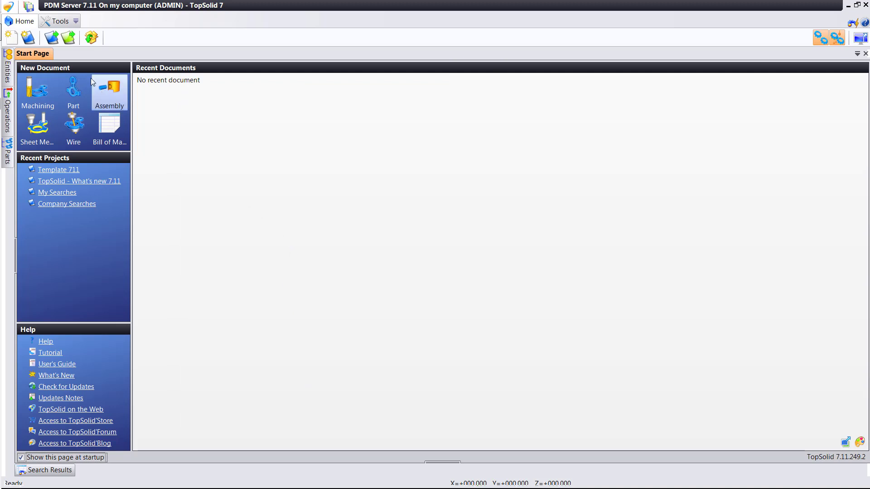
# Open the Template 711 project from Company Templates, with template projects shown.
pyautogui.click(51, 38)
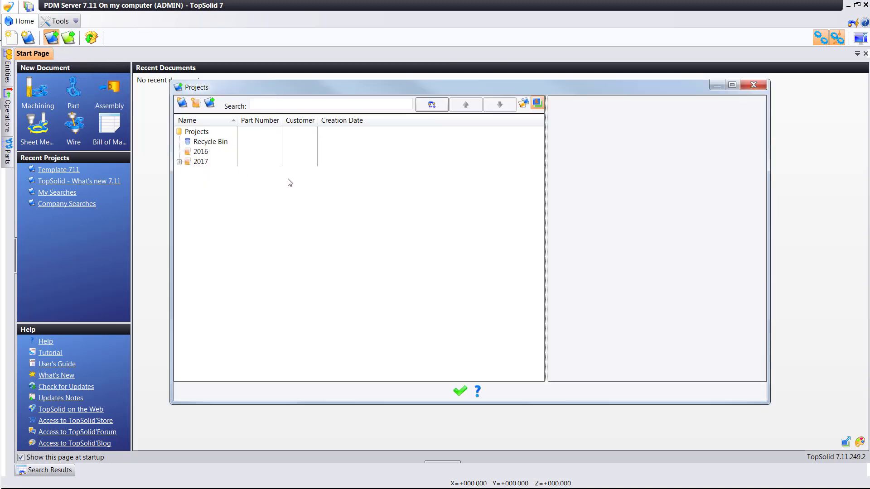
pyautogui.click(524, 103)
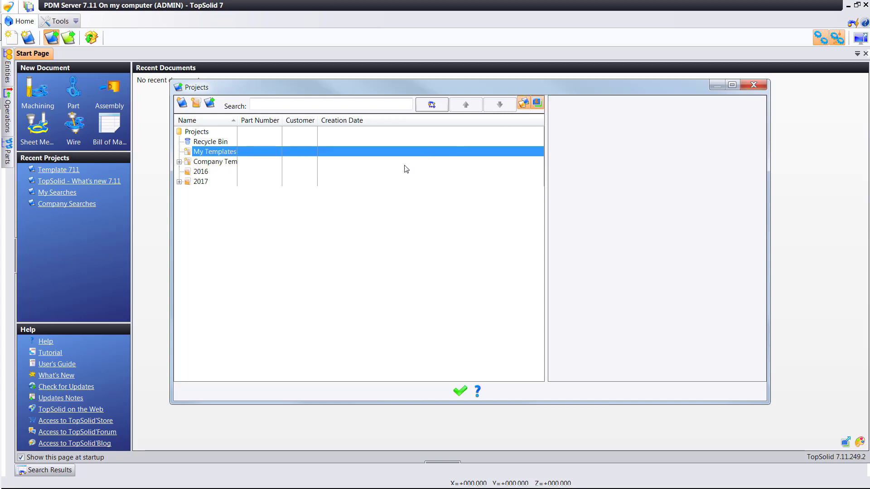
pyautogui.click(180, 162)
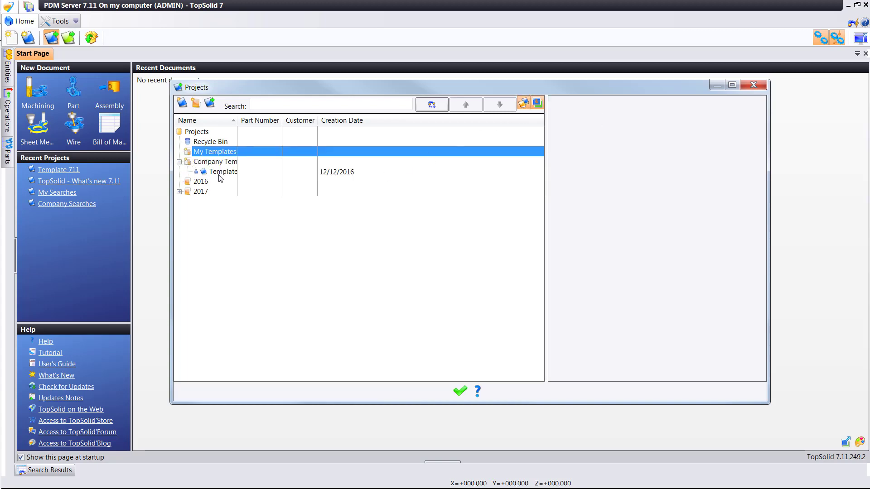
pyautogui.doubleClick(220, 173)
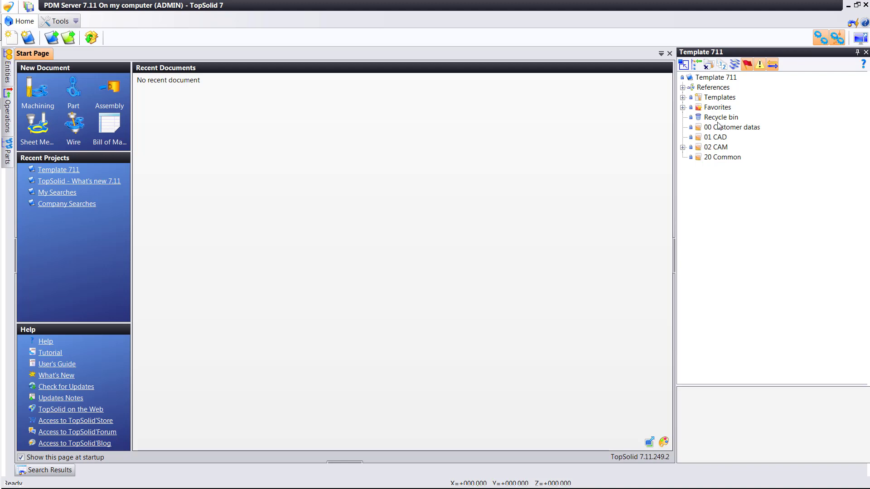
pyautogui.rightClick(705, 79)
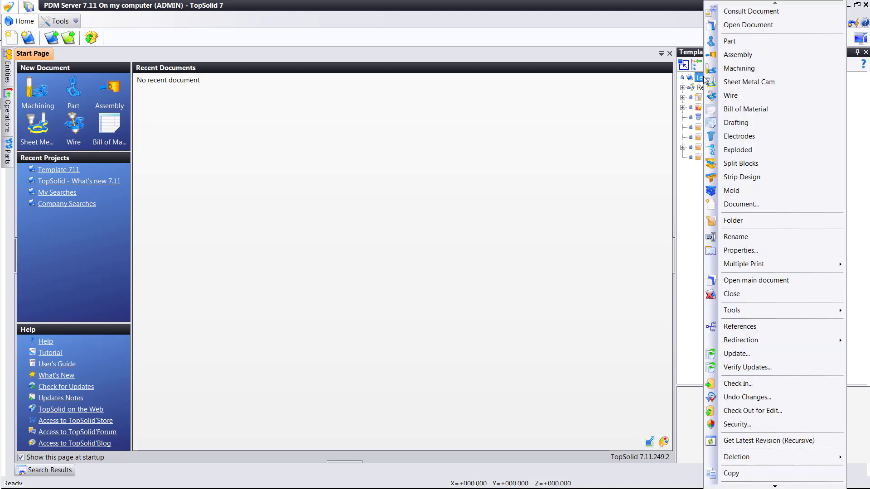
pyautogui.click(738, 424)
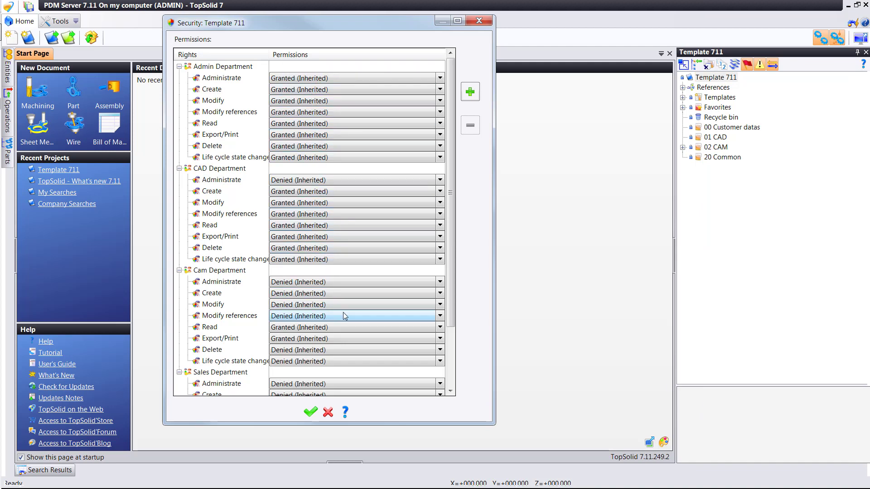
pyautogui.scroll(-5, 385, 295)
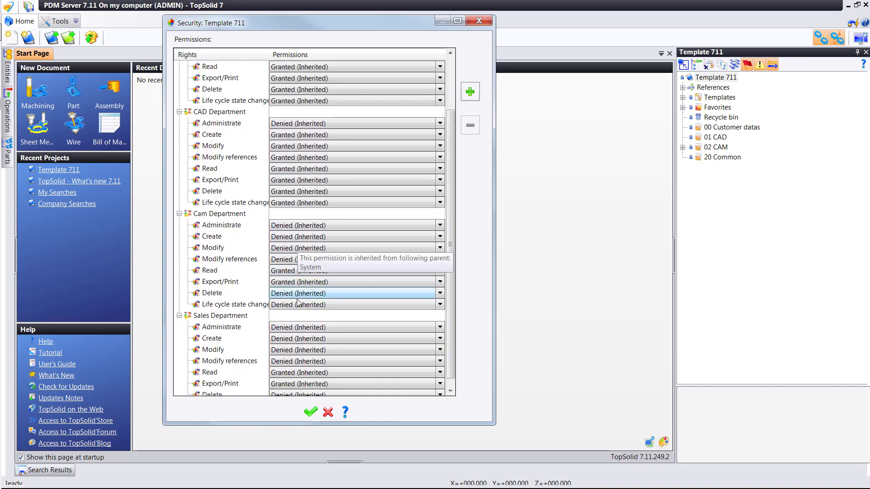
pyautogui.click(311, 413)
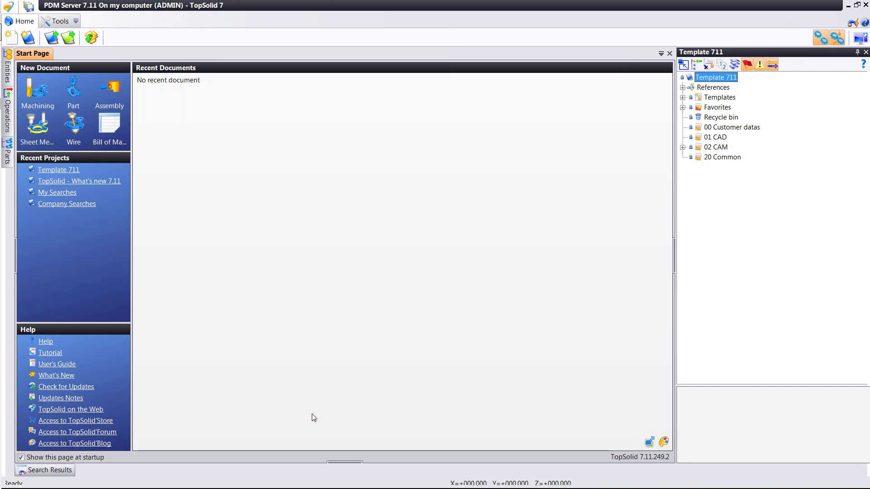
# Review the 01 CAD folder's security permissions without changing them.
pyautogui.rightClick(715, 139)
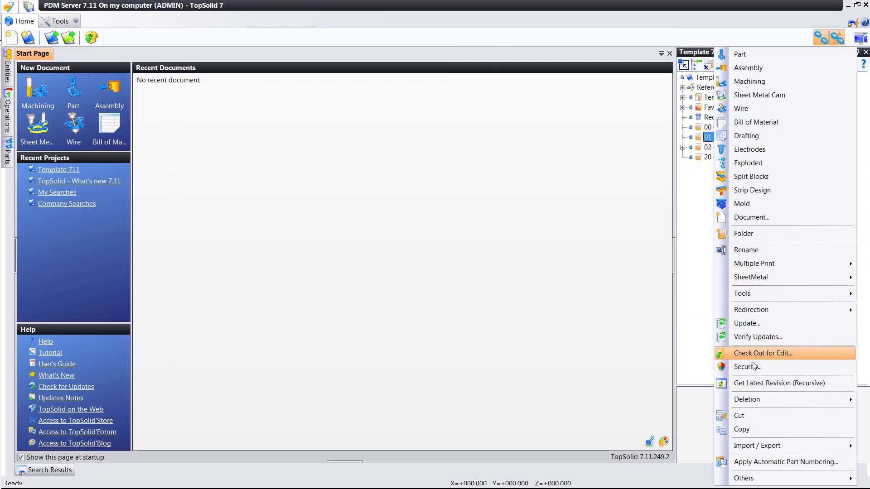
pyautogui.click(748, 367)
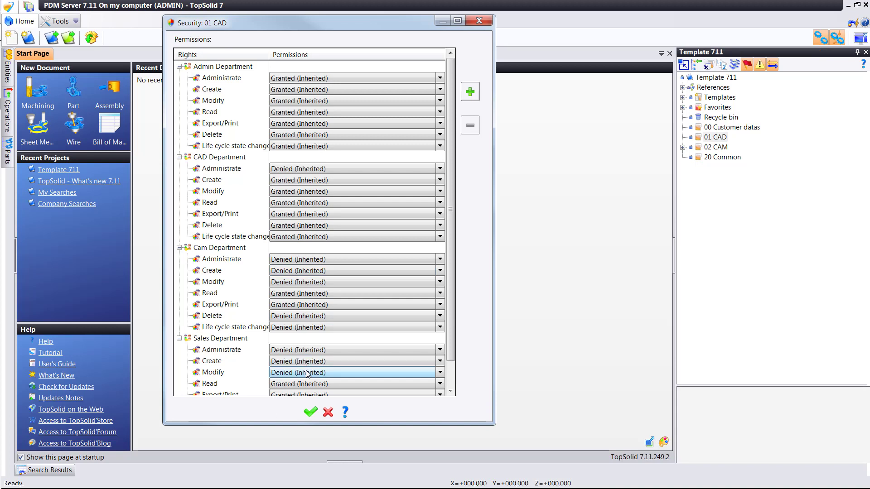
pyautogui.click(480, 21)
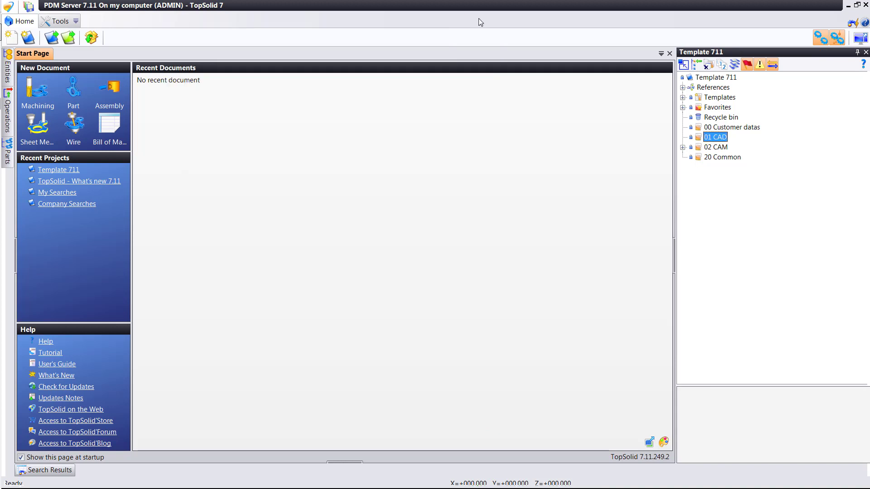
# Expand 02 CAM, review its permissions unchanged, and select the Workshop subfolder.
pyautogui.click(683, 148)
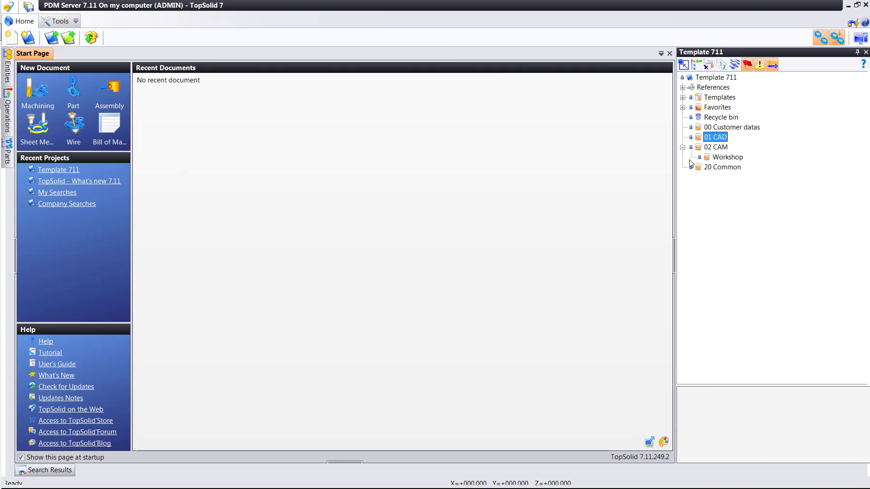
pyautogui.rightClick(718, 147)
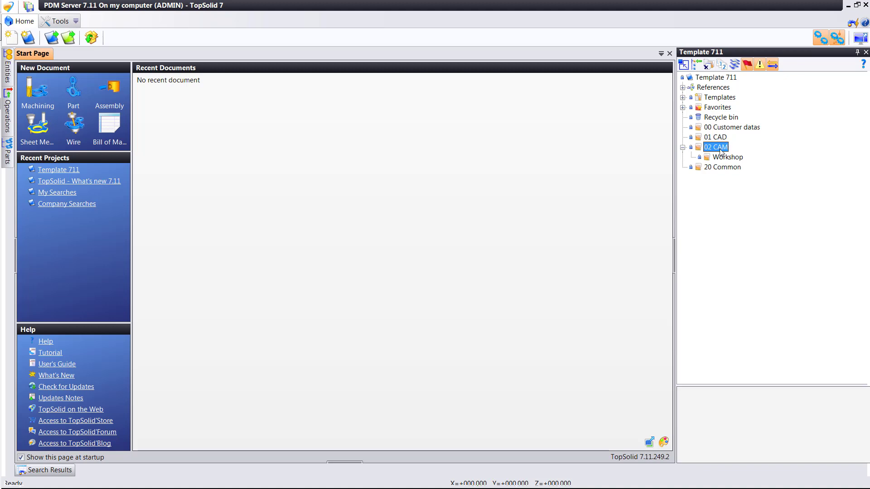
pyautogui.click(744, 365)
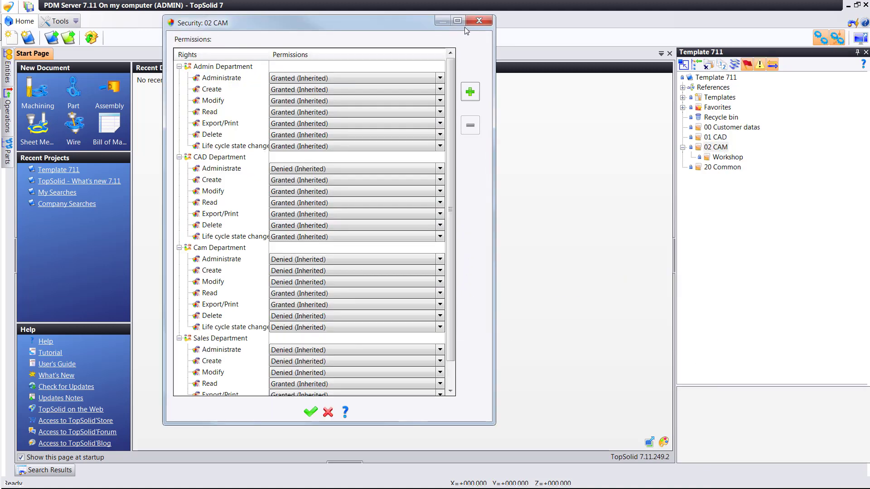
pyautogui.click(479, 21)
pyautogui.click(727, 157)
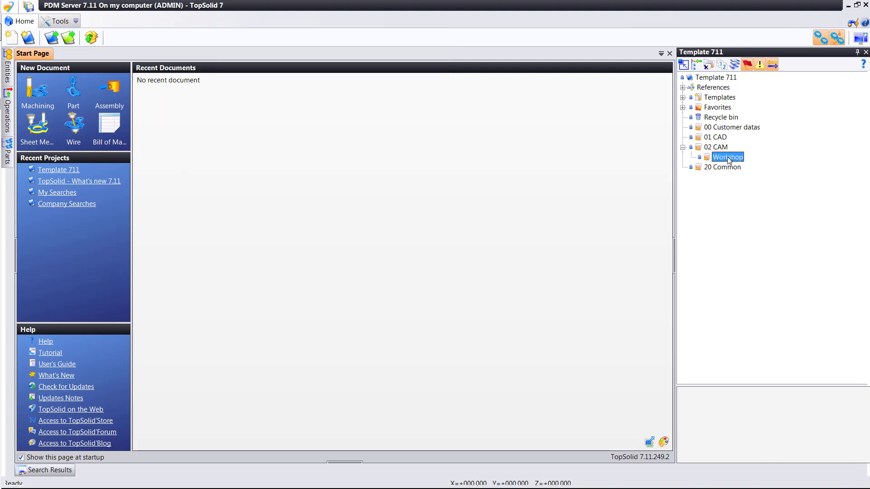
# Open the Workshop folder's security settings and grant Cam Department the Create right.
pyautogui.rightClick(728, 160)
pyautogui.click(765, 368)
pyautogui.scroll(-1, 460, 316)
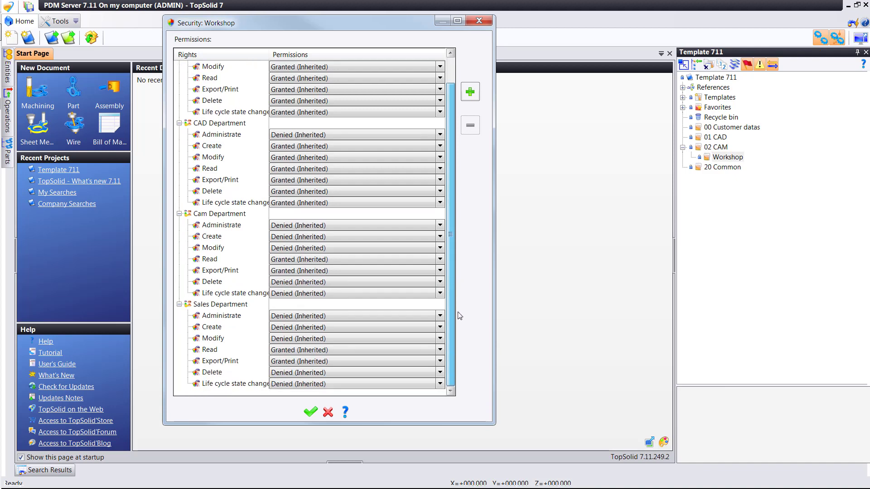
pyautogui.click(297, 239)
pyautogui.click(298, 256)
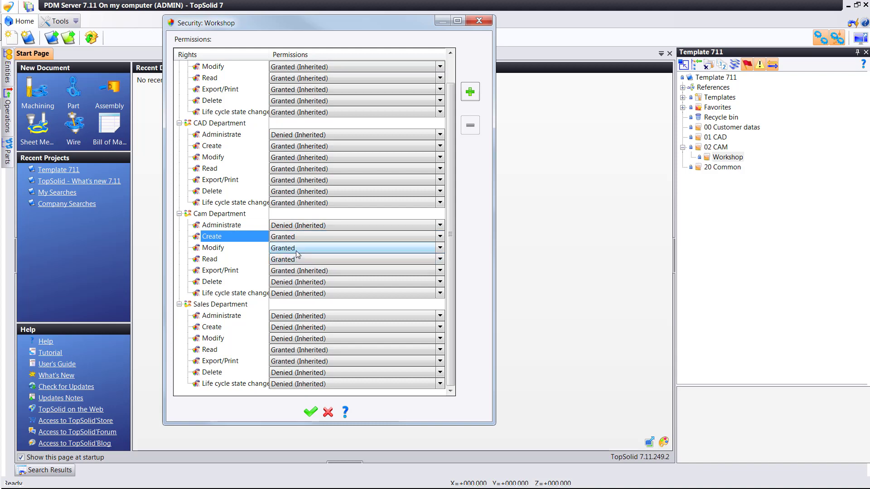
# Grant Cam Department Delete and Life cycle state change on Workshop, leaving Export/Print inherited.
pyautogui.click(297, 271)
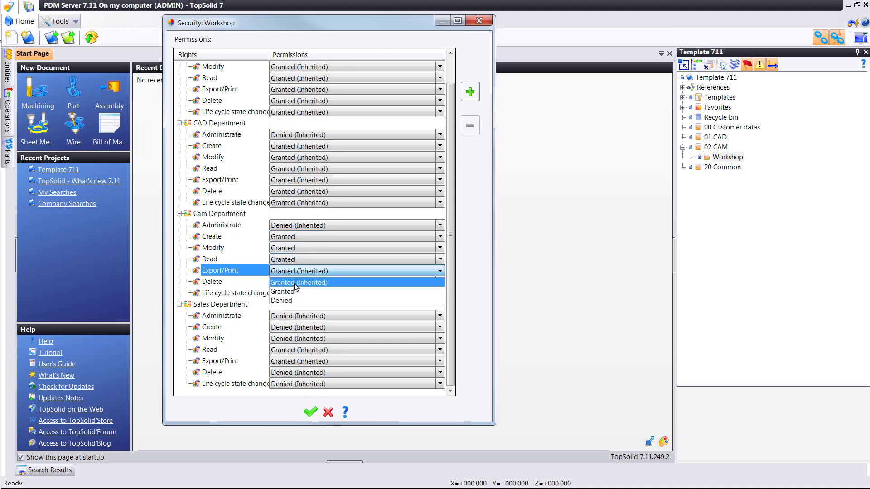
pyautogui.click(296, 286)
pyautogui.click(286, 285)
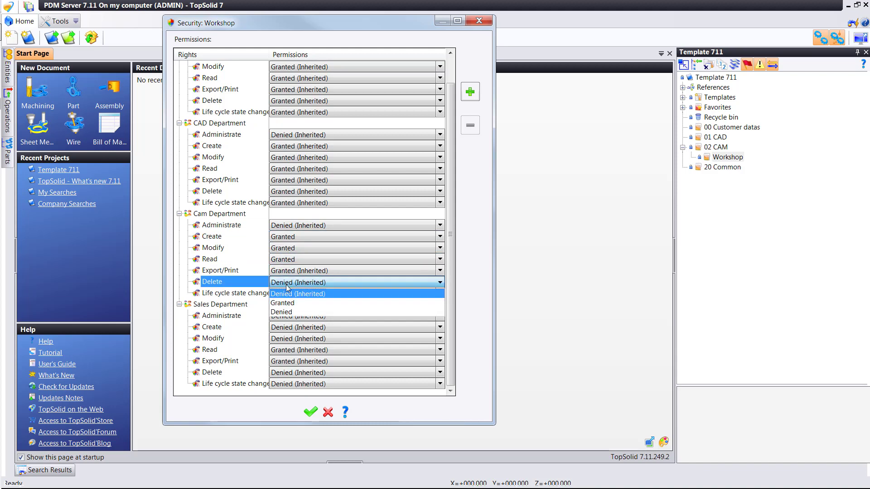
pyautogui.click(294, 302)
pyautogui.click(299, 297)
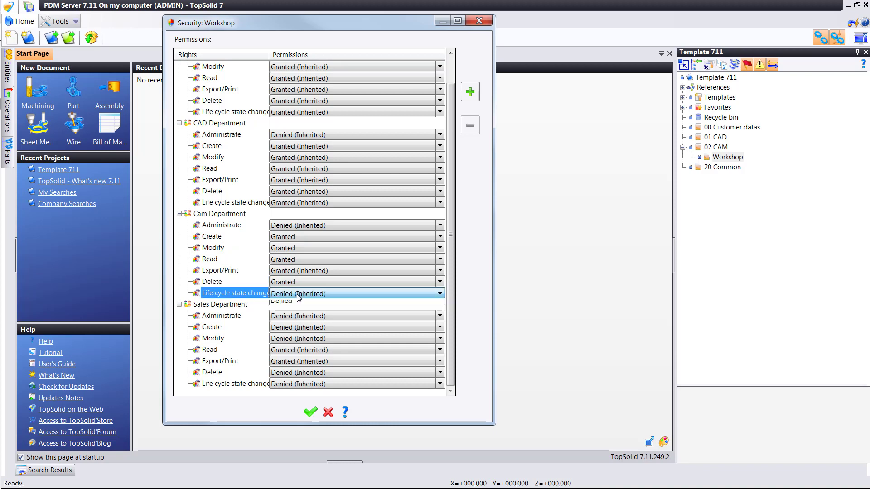
pyautogui.click(299, 297)
pyautogui.click(295, 312)
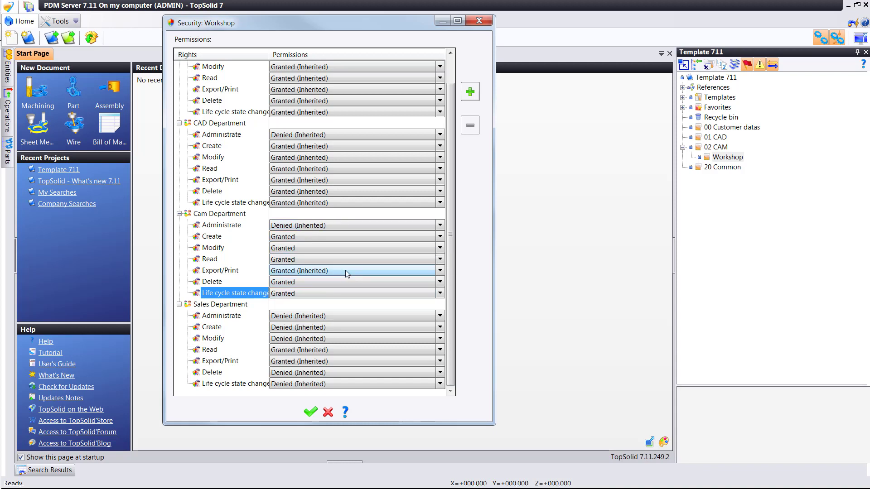
pyautogui.click(311, 413)
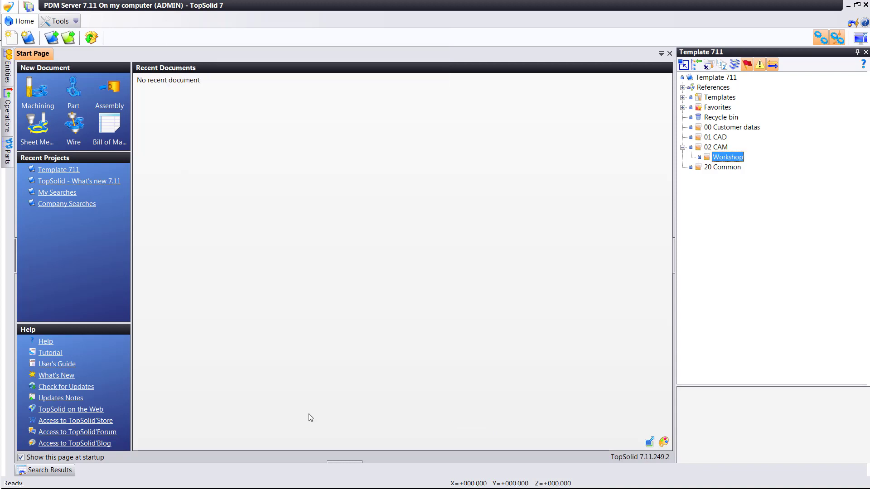
# Dismiss the Recycle bin menu and close the Template 711 project panel.
pyautogui.rightClick(709, 117)
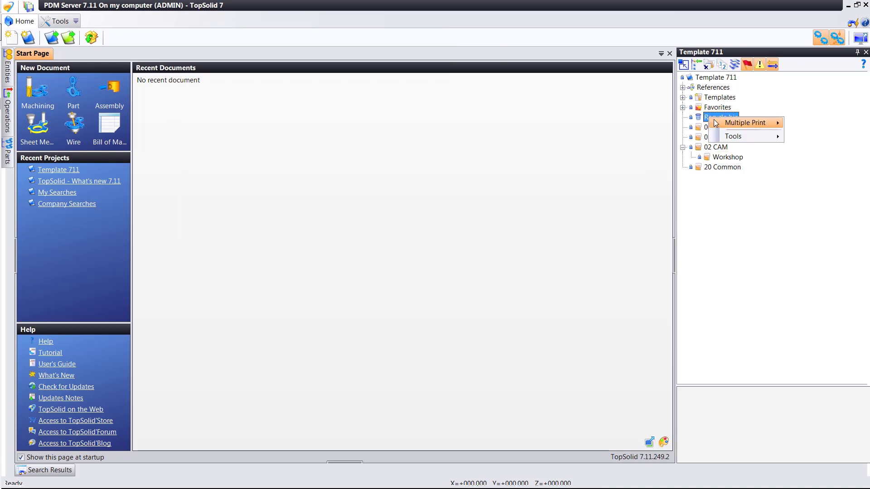
pyautogui.moveTo(721, 123)
pyautogui.click(715, 88)
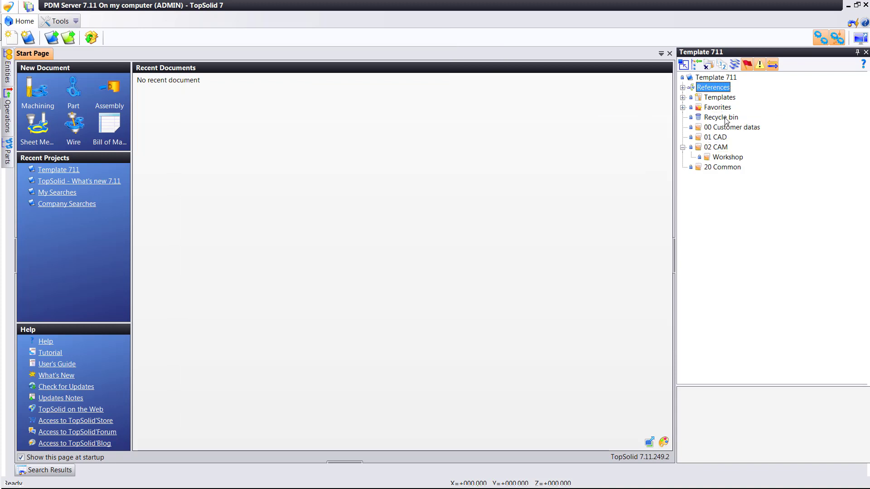
pyautogui.rightClick(726, 117)
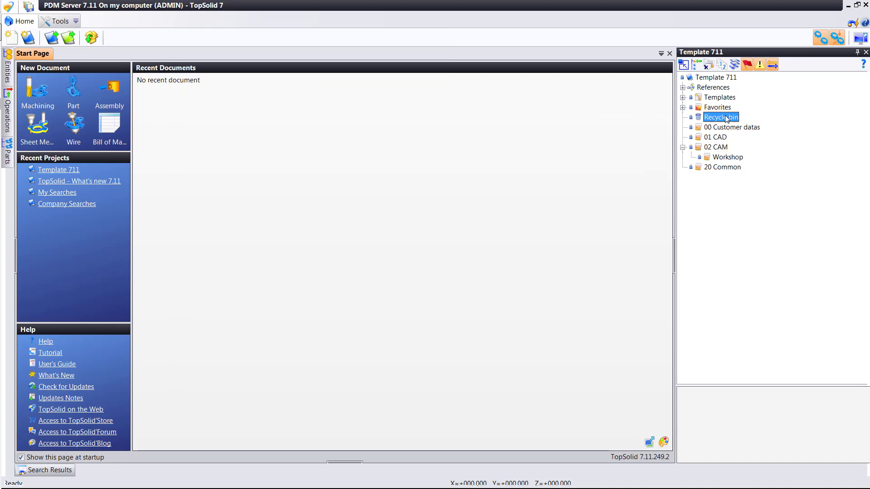
pyautogui.click(627, 119)
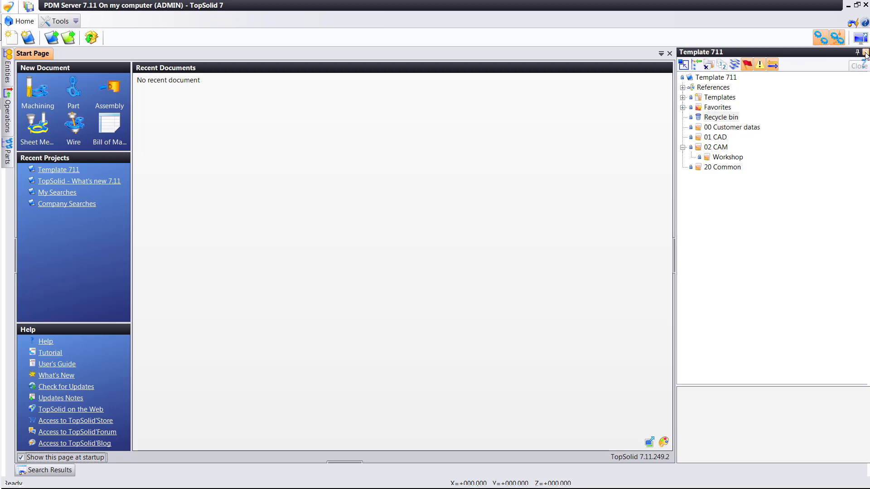
pyautogui.click(866, 53)
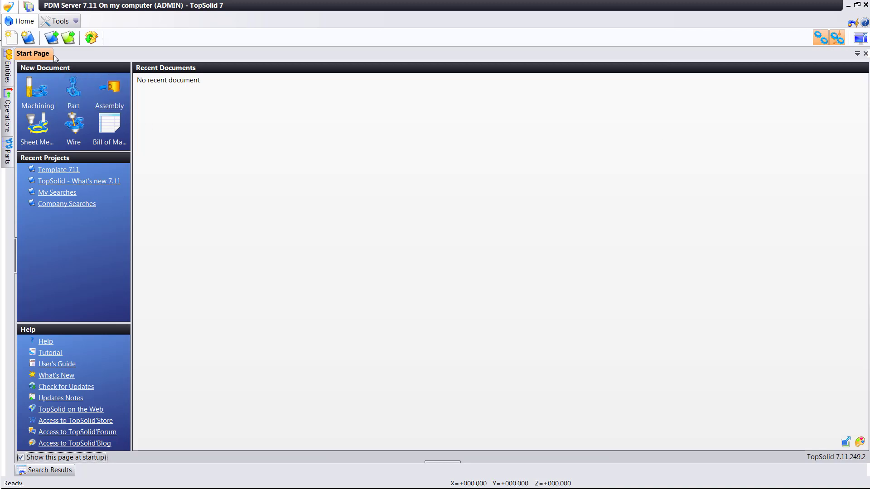
# Create a new project named Project1 based on Template 711.
pyautogui.click(28, 38)
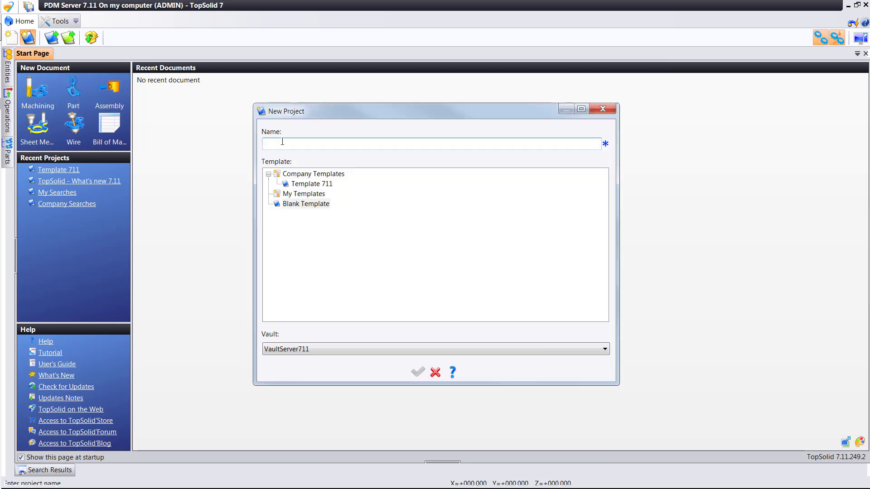
pyautogui.write('Project1')
pyautogui.click(308, 184)
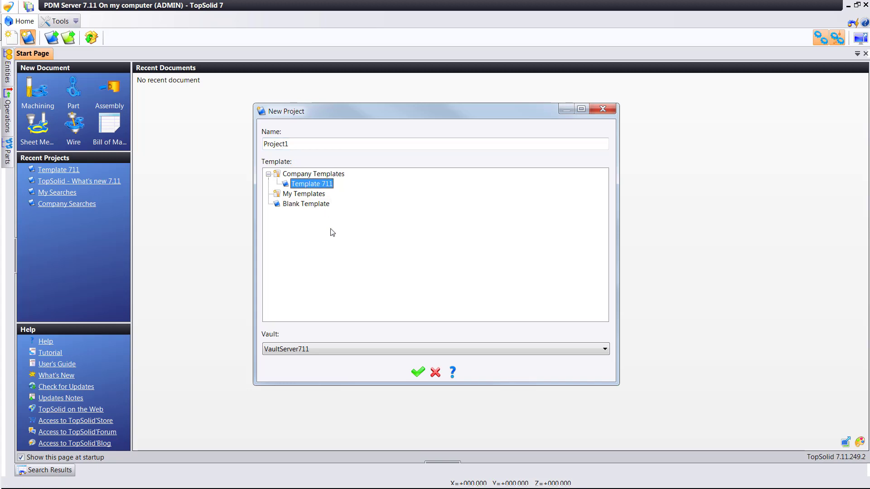
pyautogui.click(419, 374)
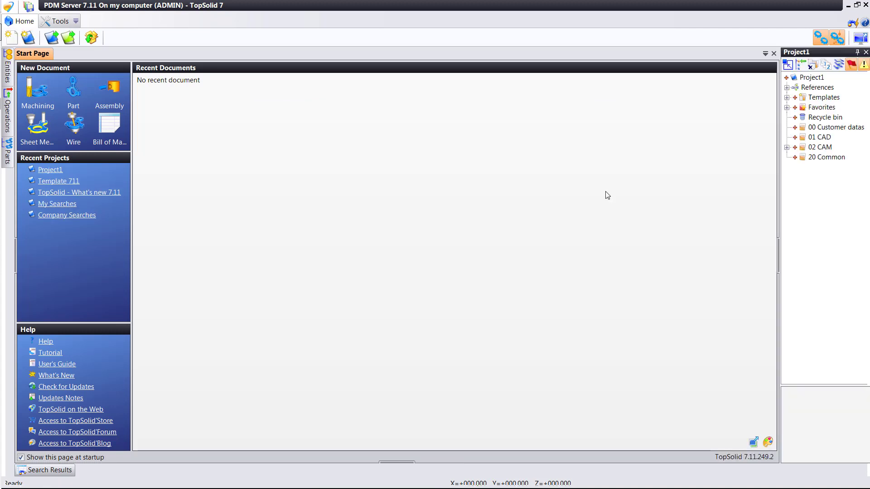
# Widen the project panel and review the Project1 and 02 CAM security permissions.
pyautogui.moveTo(778, 248); pyautogui.dragTo(714, 256)
pyautogui.rightClick(745, 77)
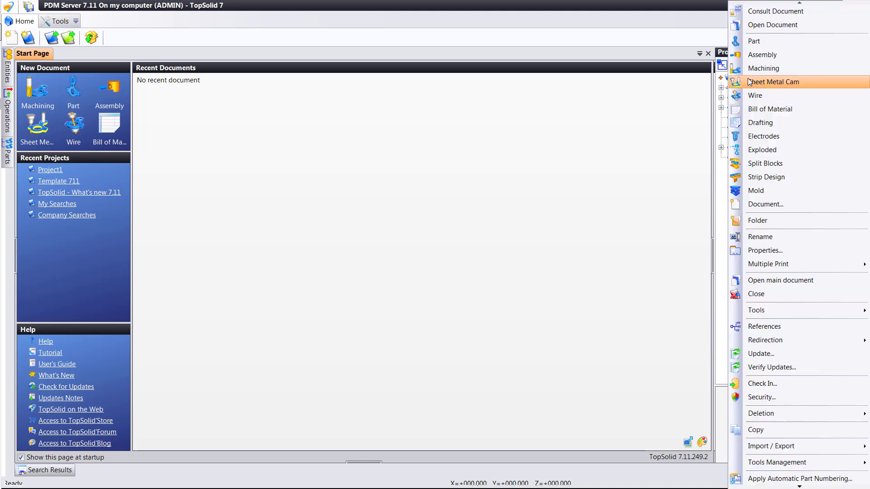
pyautogui.click(775, 394)
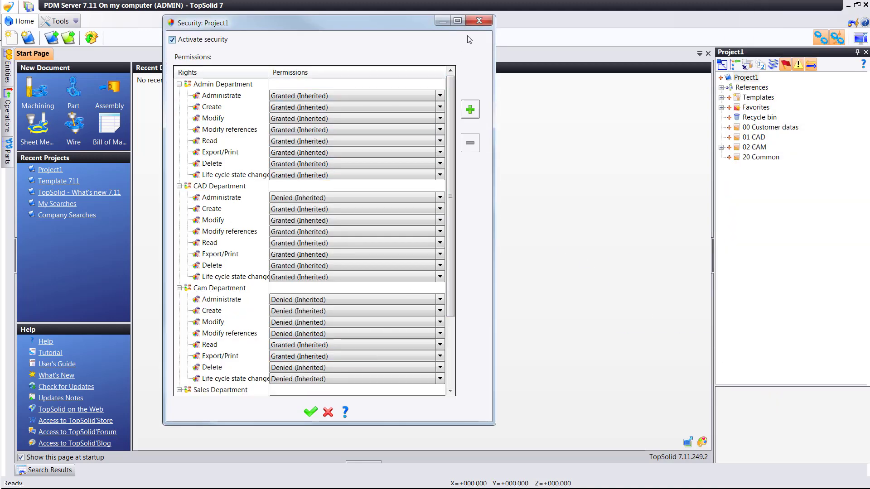
pyautogui.click(479, 21)
pyautogui.rightClick(756, 147)
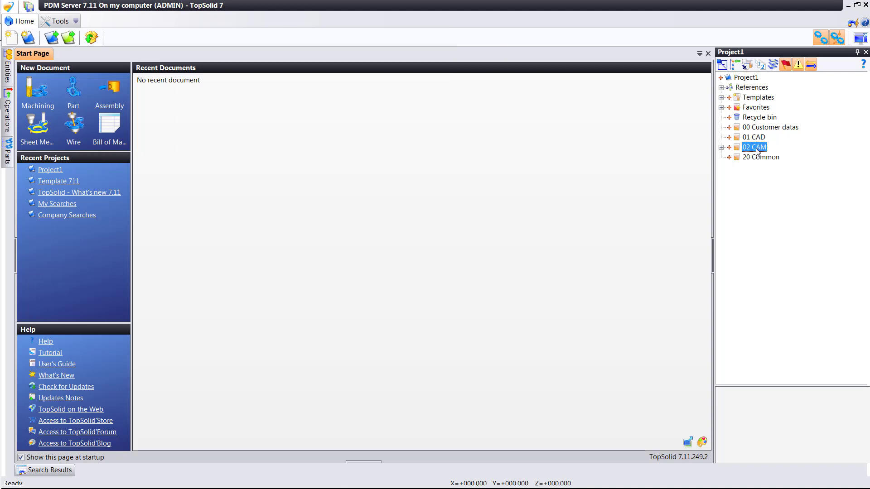
pyautogui.click(761, 383)
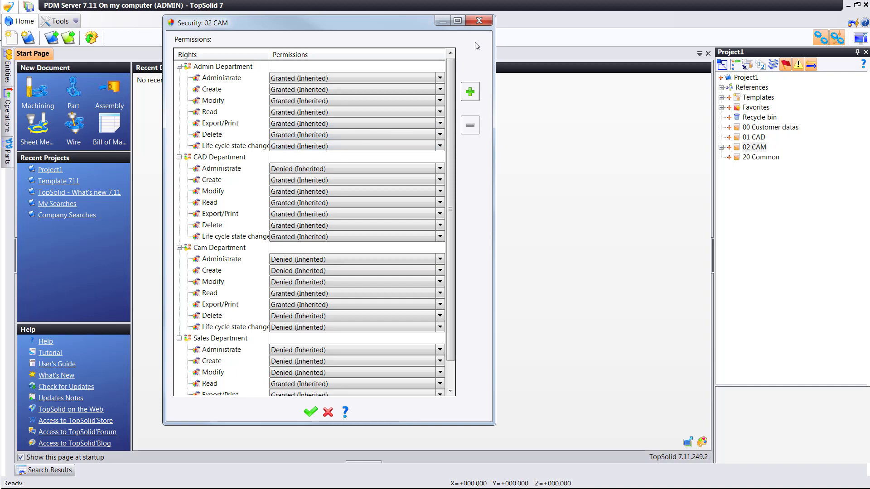
pyautogui.click(479, 21)
# Expand 02 CAM and review the Workshop folder's permissions without saving.
pyautogui.click(721, 147)
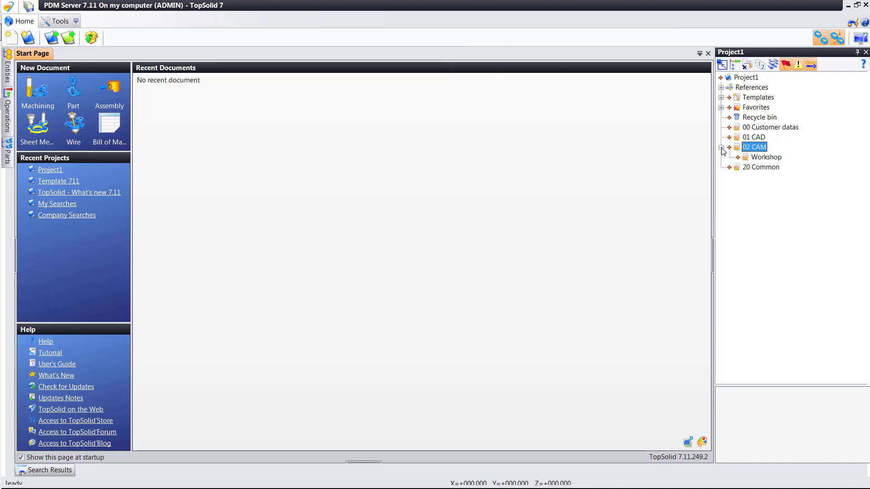
pyautogui.click(759, 159)
pyautogui.rightClick(759, 158)
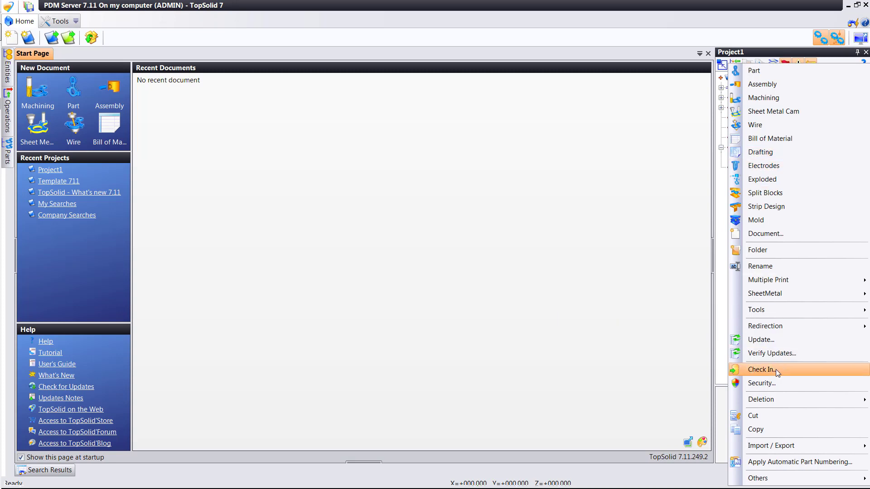
pyautogui.click(776, 370)
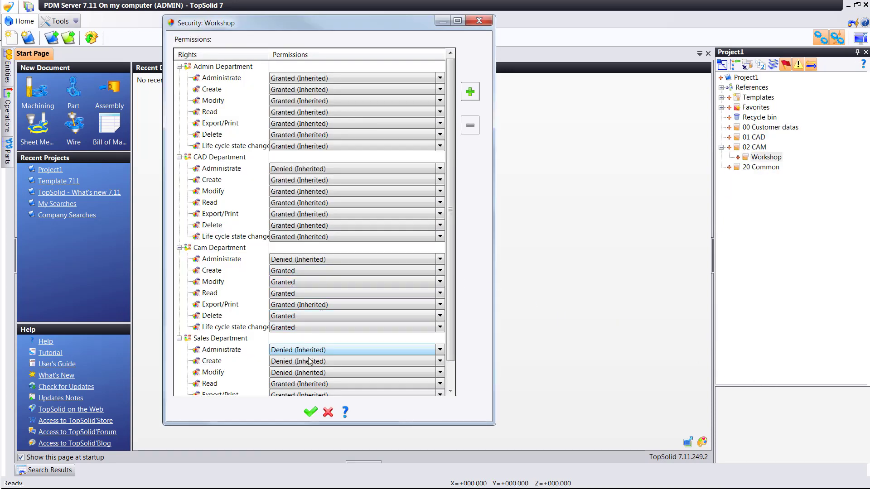
pyautogui.click(328, 413)
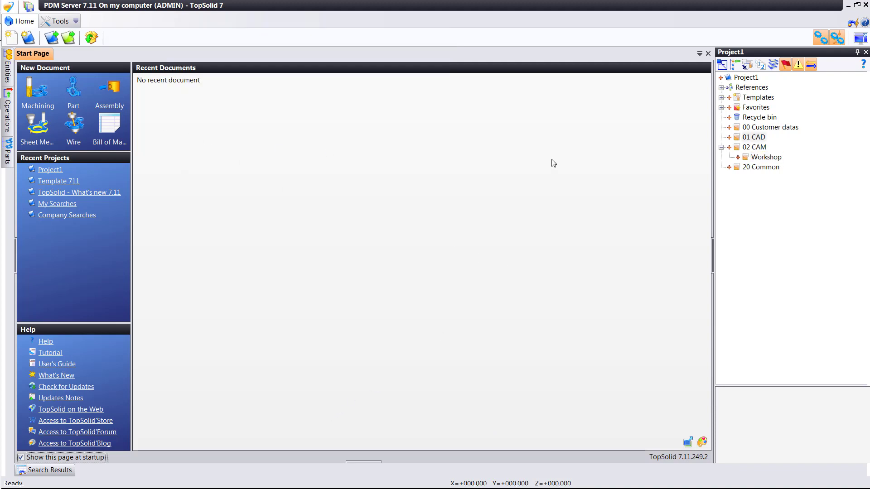
# Check in Project1 together with all its listed folders.
pyautogui.rightClick(746, 79)
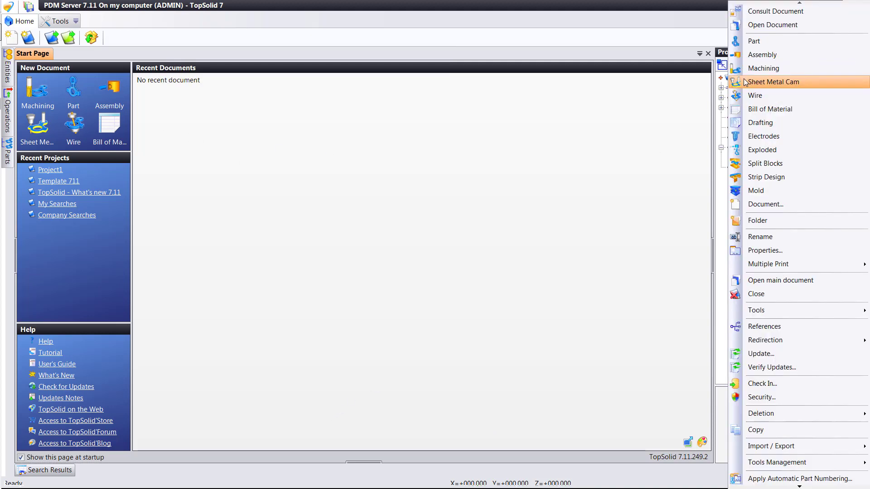
pyautogui.click(775, 382)
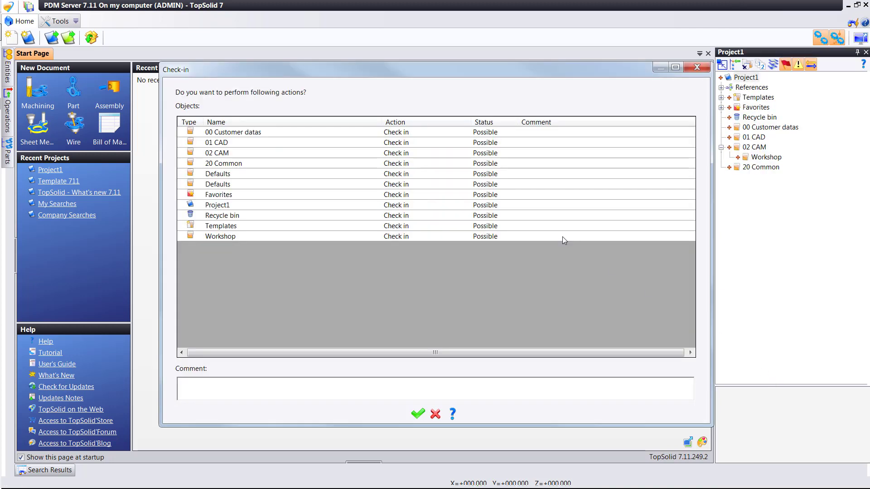
pyautogui.press('Return')
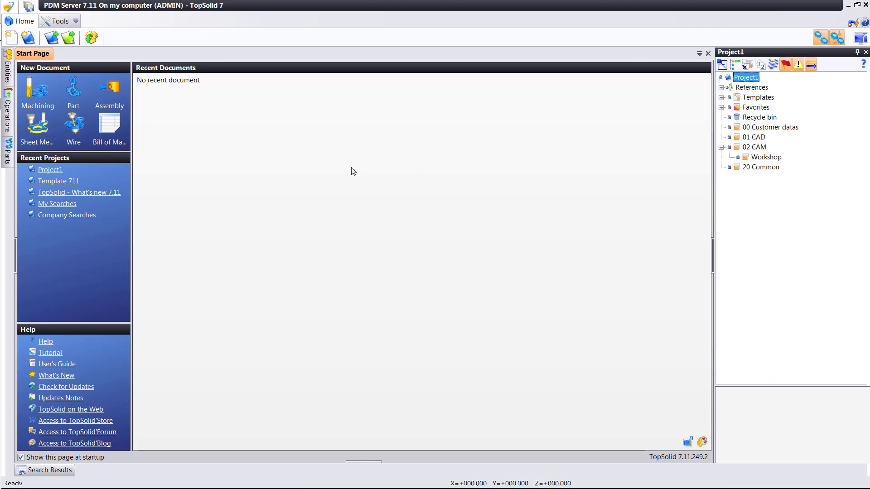
# Reconnect to the PDM server with the CAM user's credentials, dismissing the library-update notice.
pyautogui.click(8, 6)
pyautogui.moveTo(32, 54)
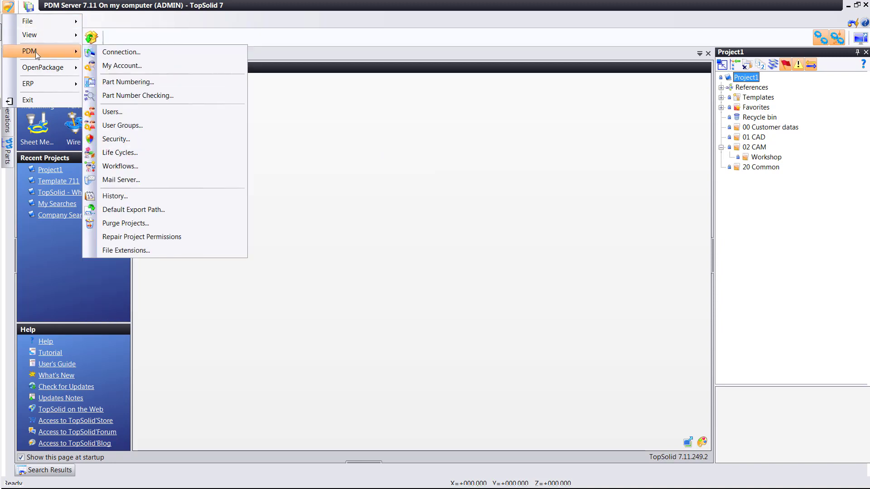
pyautogui.click(103, 53)
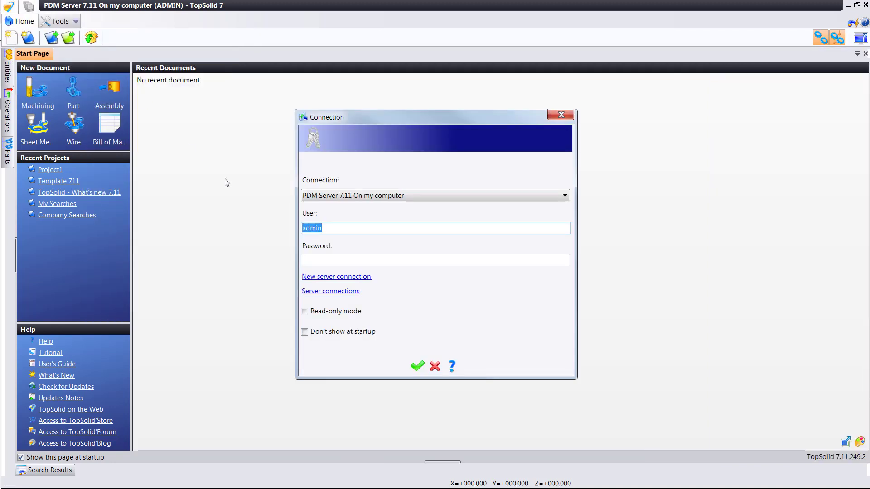
pyautogui.write('th')
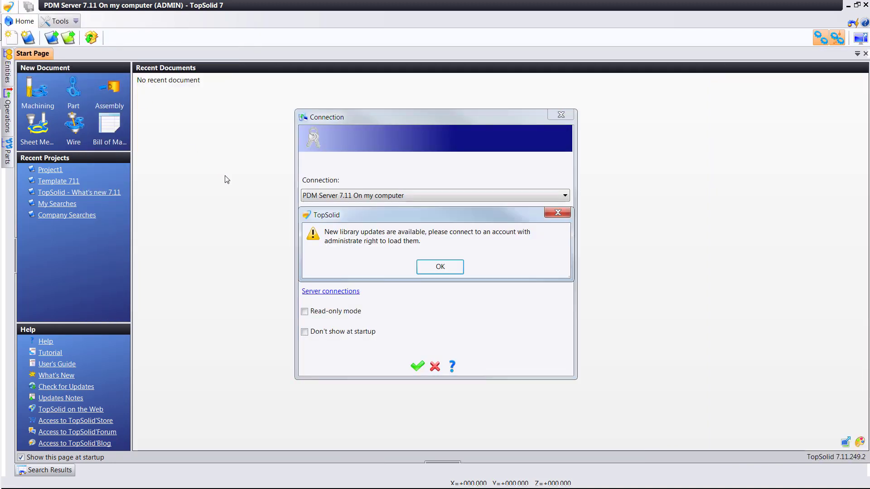
pyautogui.click(438, 268)
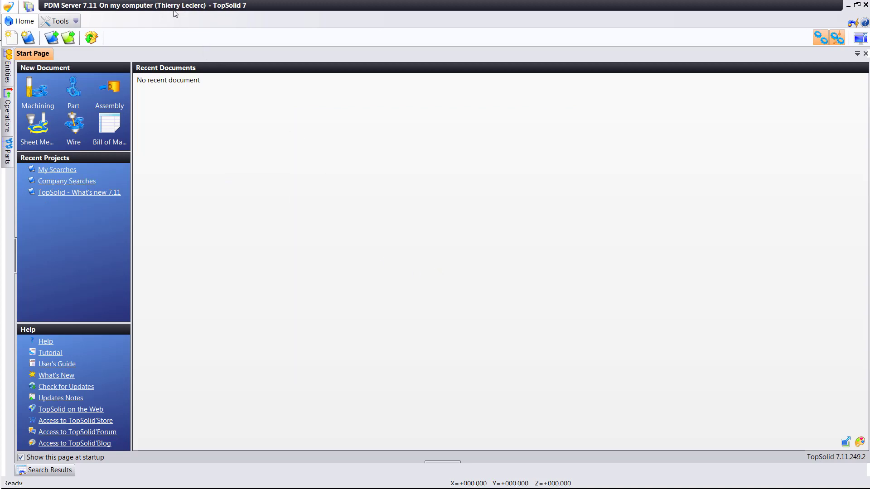
# Open Project1 and try creating a Part in 01 CAD, which is refused for insufficient rights.
pyautogui.click(51, 37)
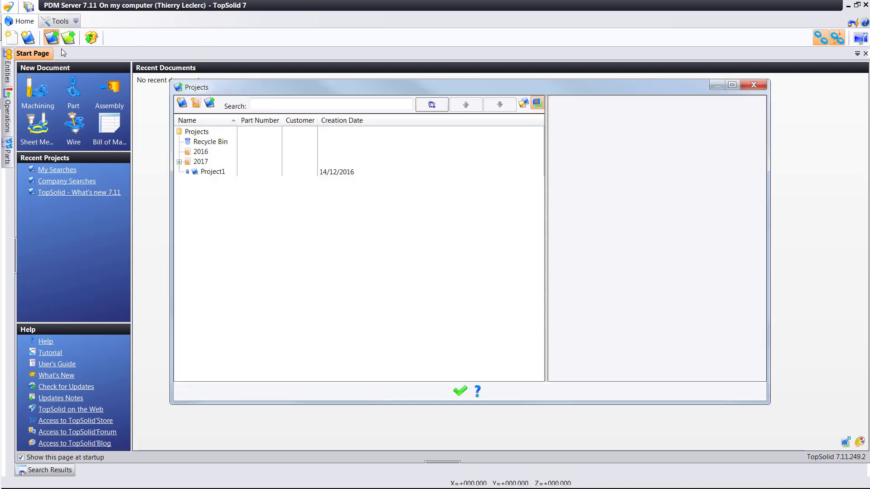
pyautogui.doubleClick(199, 172)
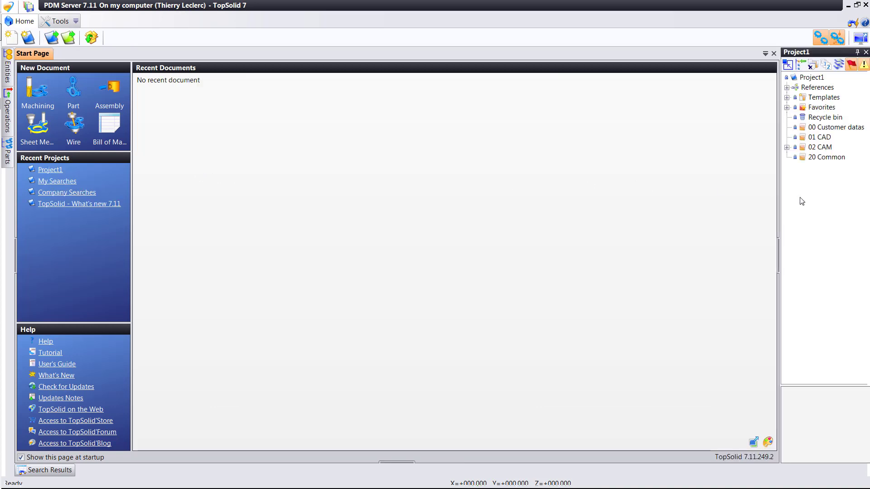
pyautogui.rightClick(820, 138)
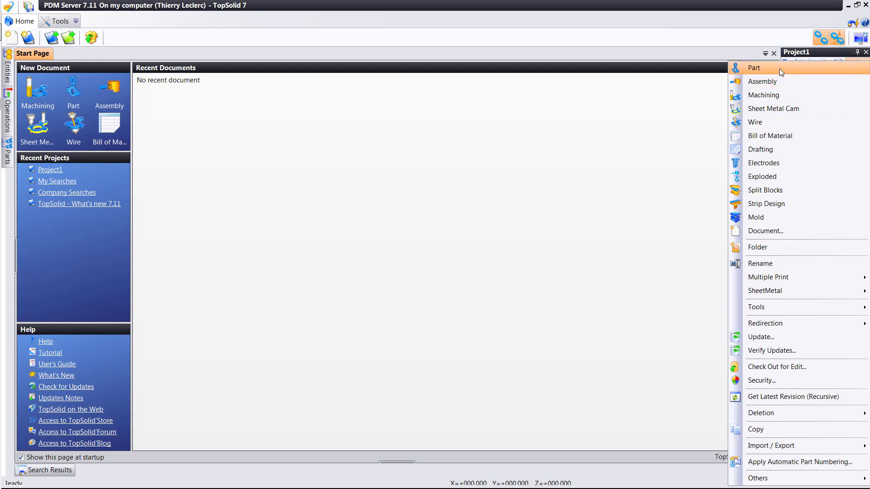
pyautogui.click(781, 72)
pyautogui.click(159, 393)
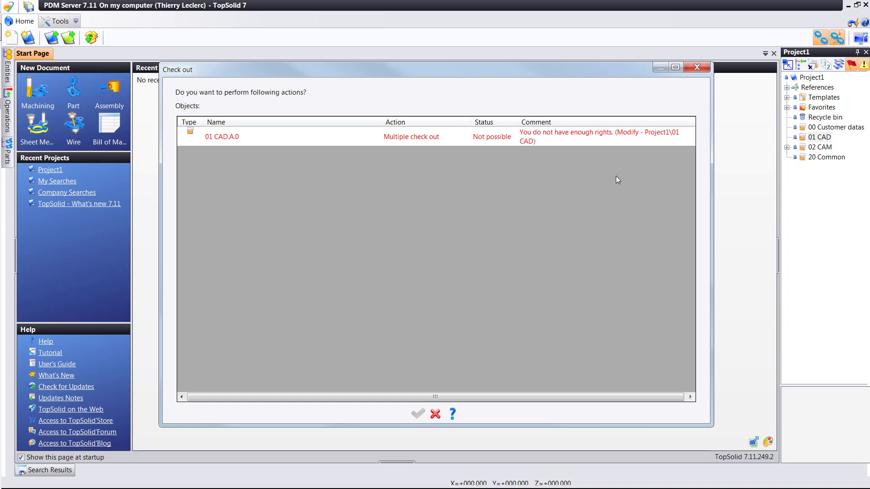
pyautogui.click(700, 68)
# Expand 02 CAM and start a new Machining document in the Workshop folder.
pyautogui.click(787, 147)
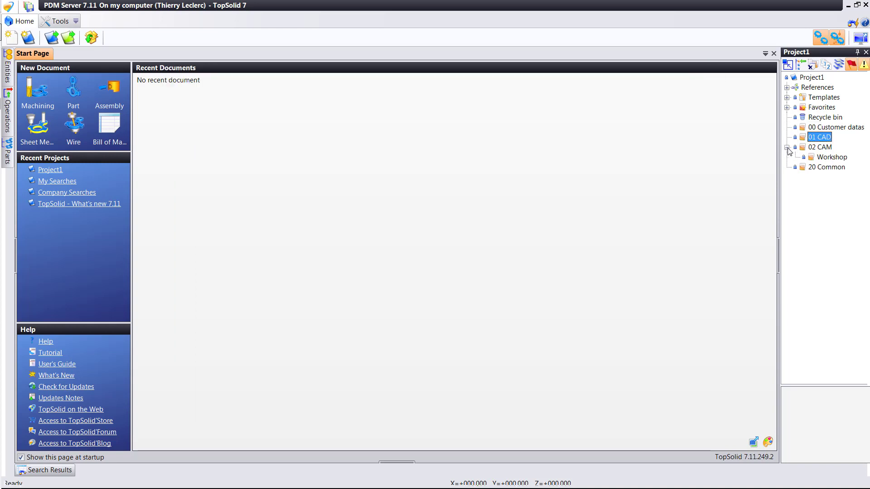
pyautogui.rightClick(816, 159)
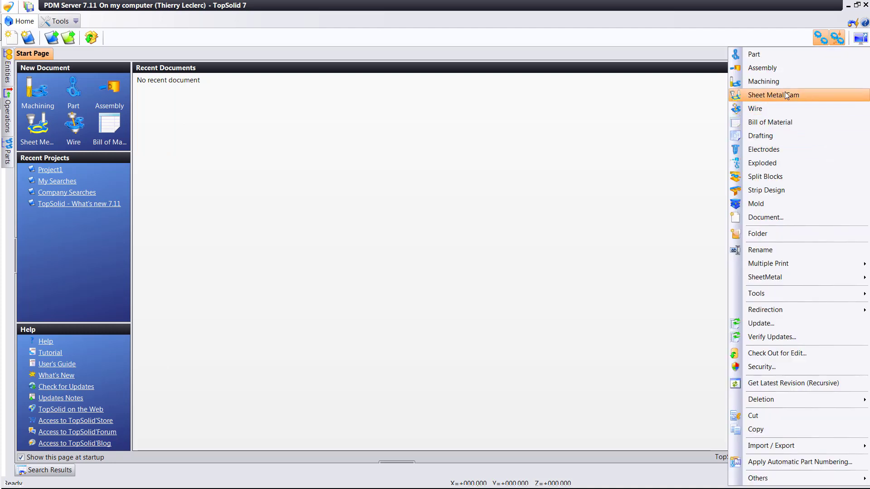
pyautogui.click(770, 81)
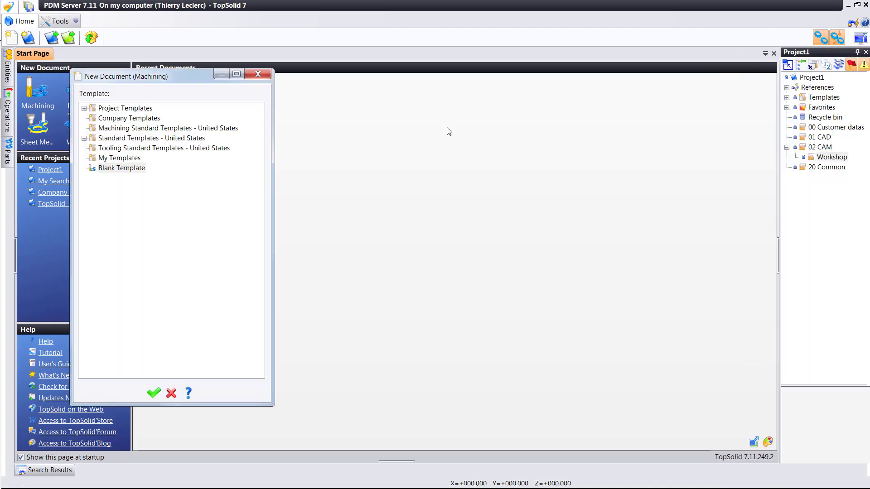
# Create Machining THL 1, then a new part in Workshop keeping the default name Part THL 1.
pyautogui.click(154, 393)
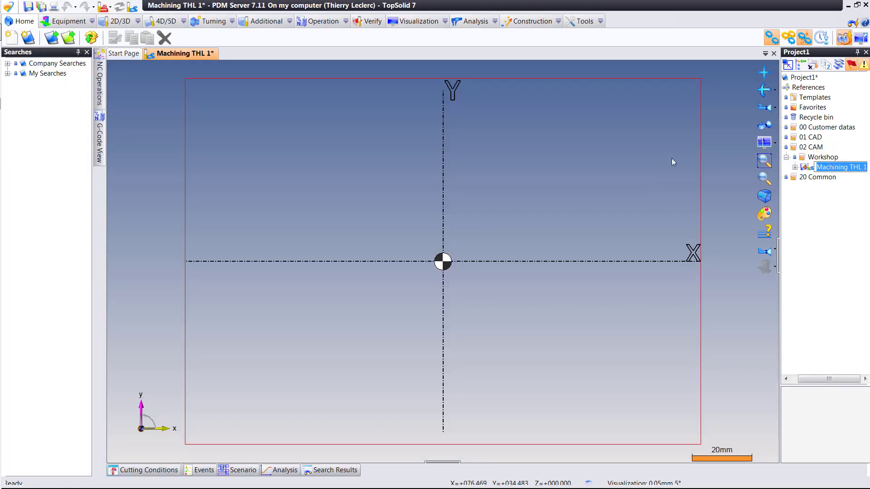
pyautogui.rightClick(823, 157)
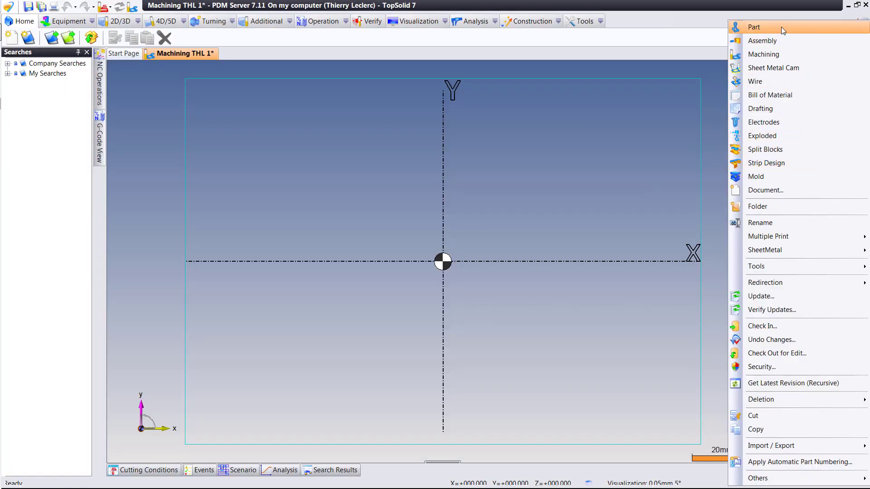
pyautogui.click(782, 27)
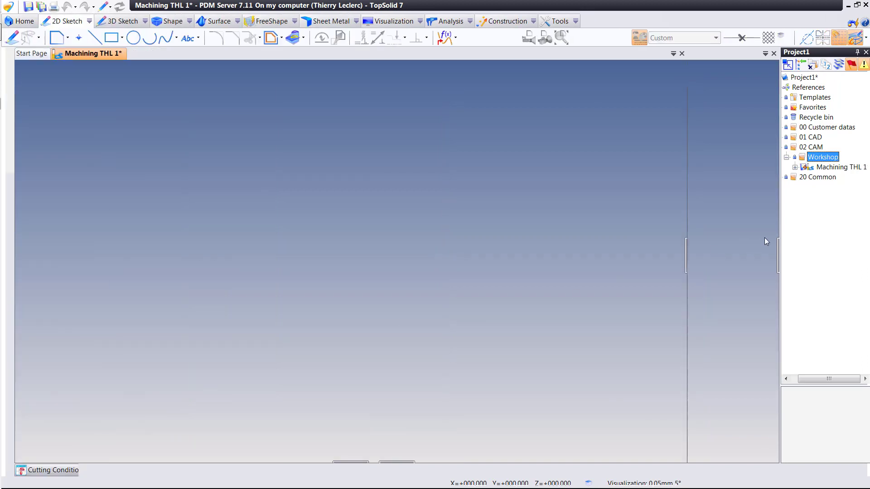
pyautogui.click(153, 393)
pyautogui.press('Return')
# Widen the project tree, select Part THL 1, then auto-hide the Project panel.
pyautogui.moveTo(778, 253); pyautogui.dragTo(724, 263)
pyautogui.click(783, 178)
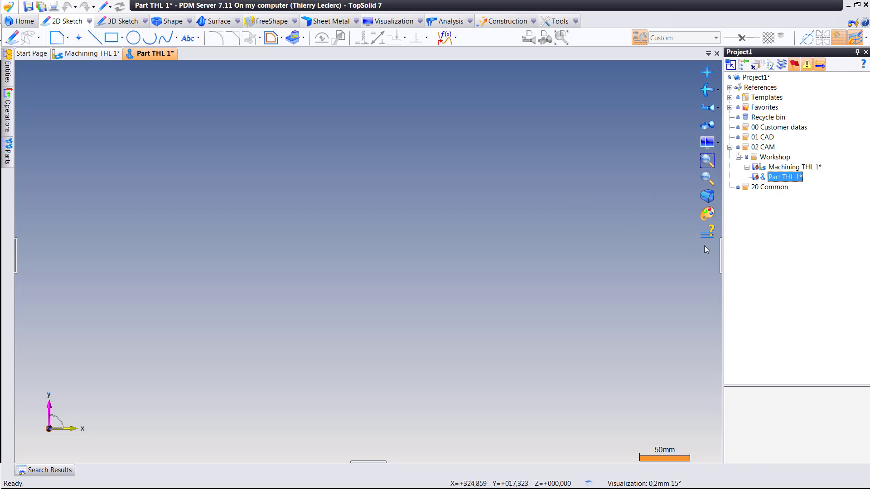
pyautogui.click(722, 255)
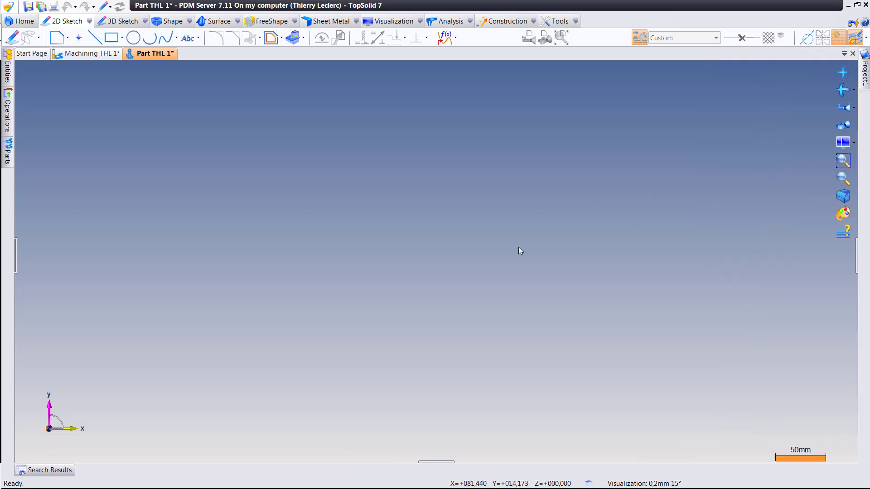